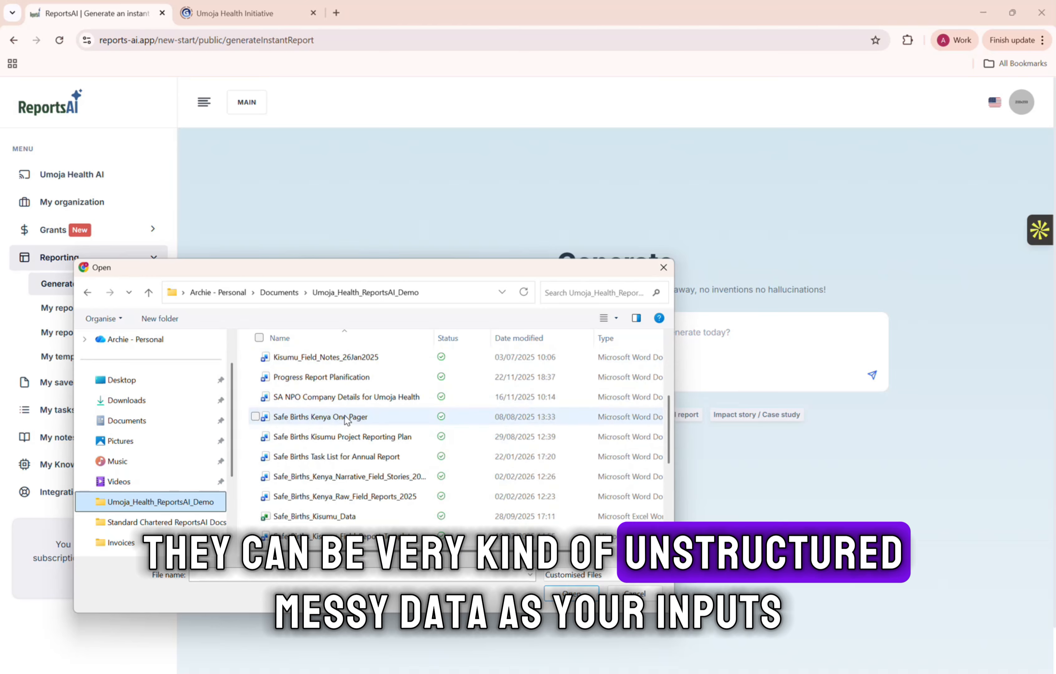
Cancel choosing a file and check the generation settings for report type, template, language and knowledge bases.
{"action": "left_click", "coordinate": [664, 268]}
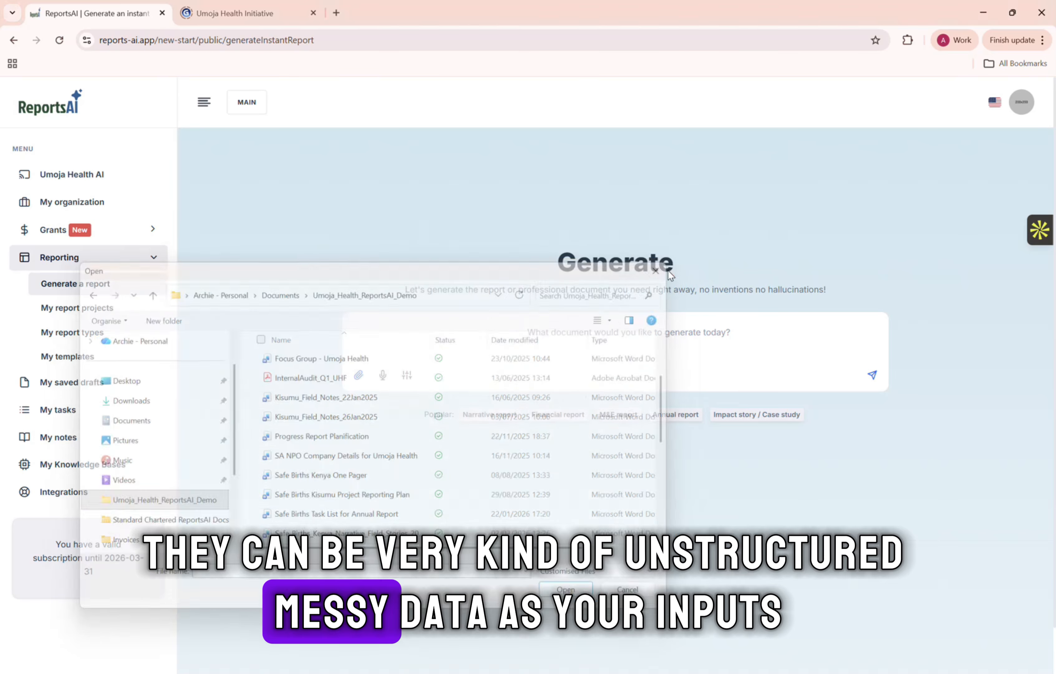
{"action": "left_click", "coordinate": [407, 375]}
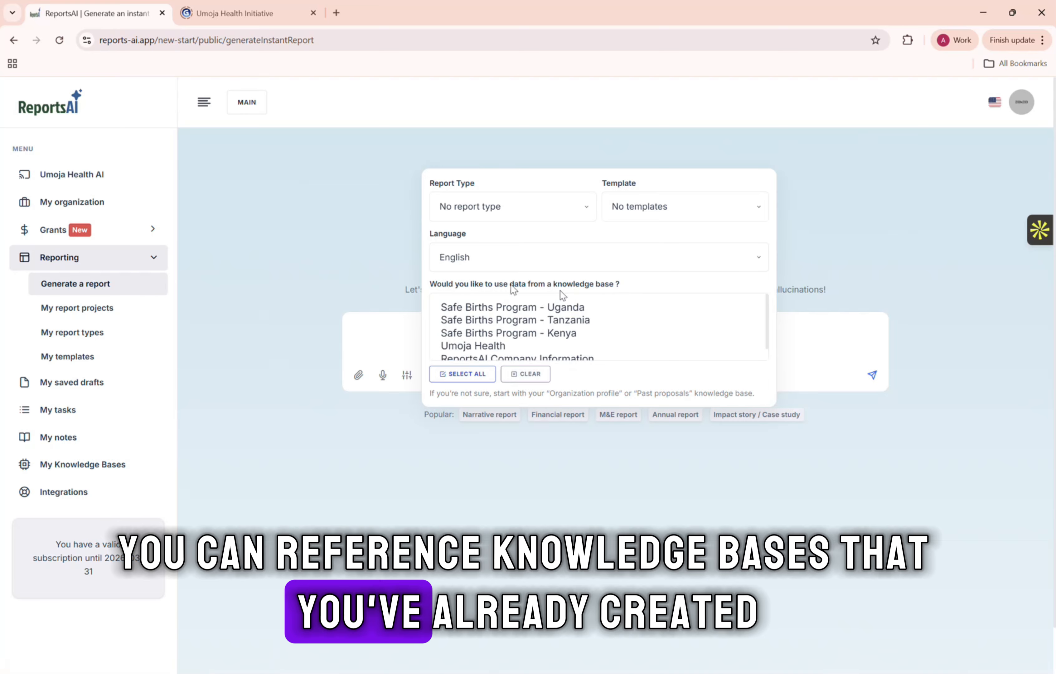
{"action": "left_click", "coordinate": [351, 221]}
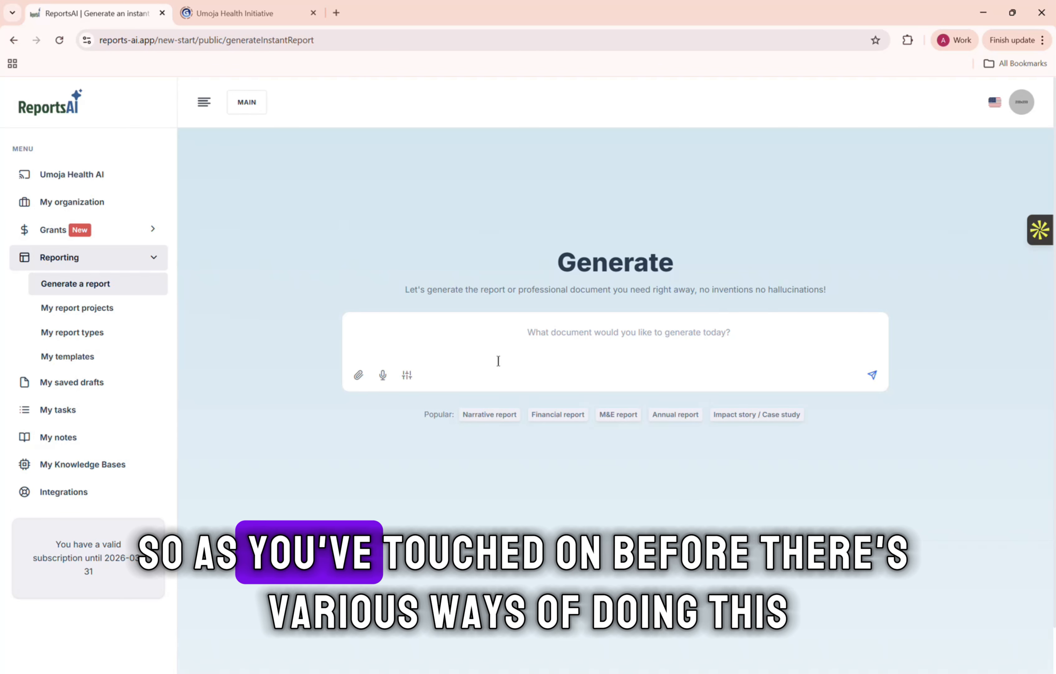
Preview the ready-made prompts for Narrative report, Financial report, M&E report and Impact story / Case study.
{"action": "left_click", "coordinate": [503, 420]}
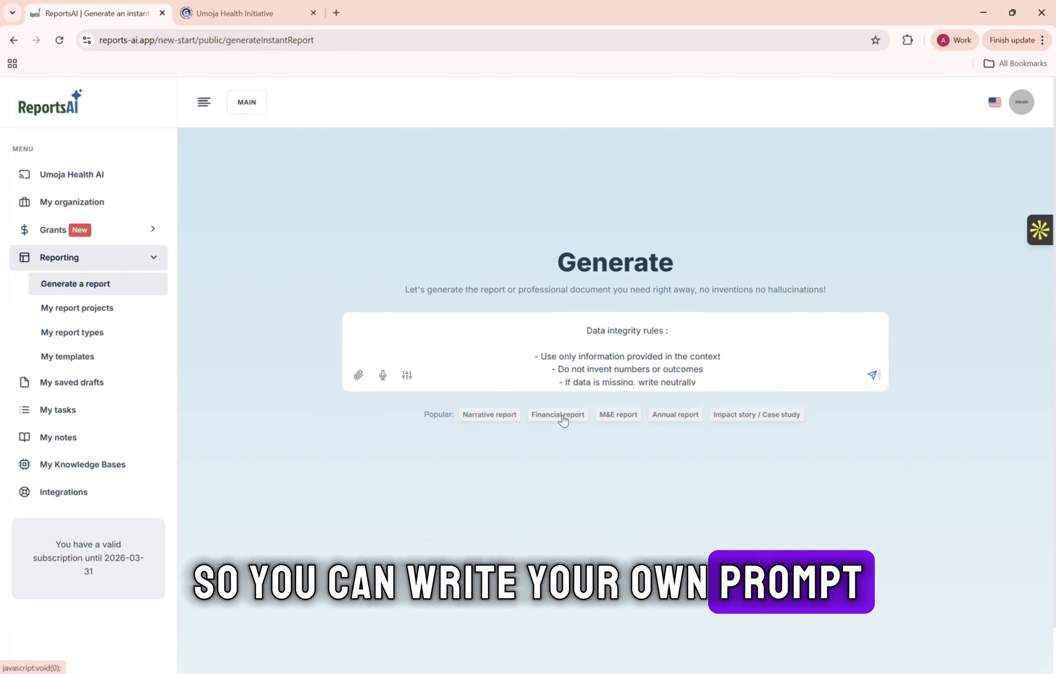
{"action": "left_click", "coordinate": [560, 414]}
{"action": "scroll", "coordinate": [632, 354], "scroll_direction": "up", "scroll_amount": 2}
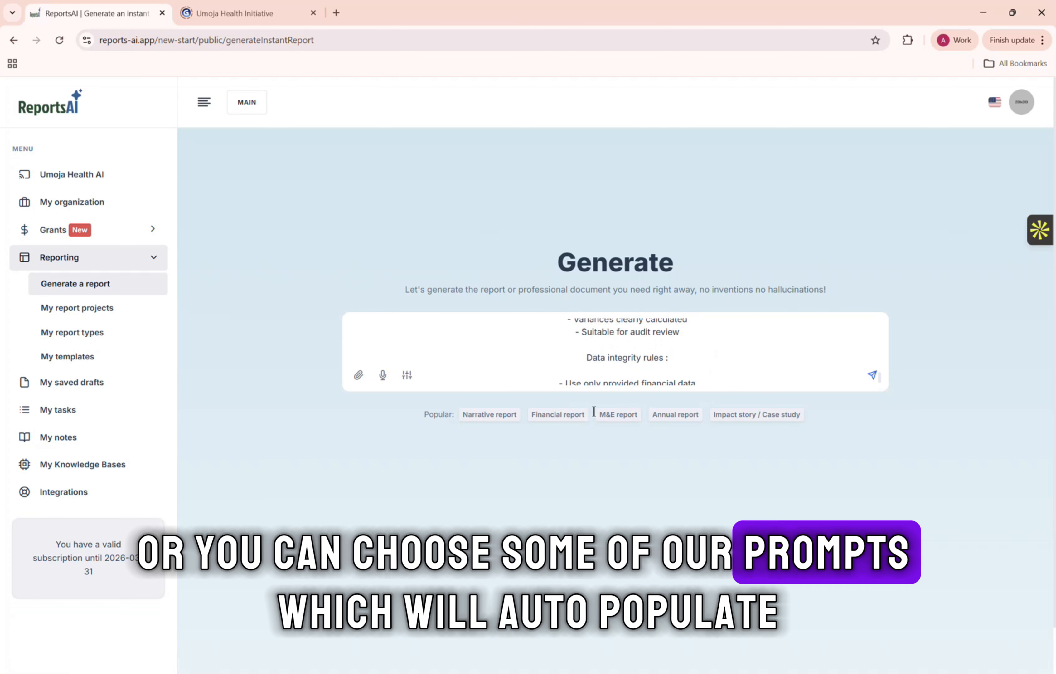
{"action": "left_click", "coordinate": [620, 414]}
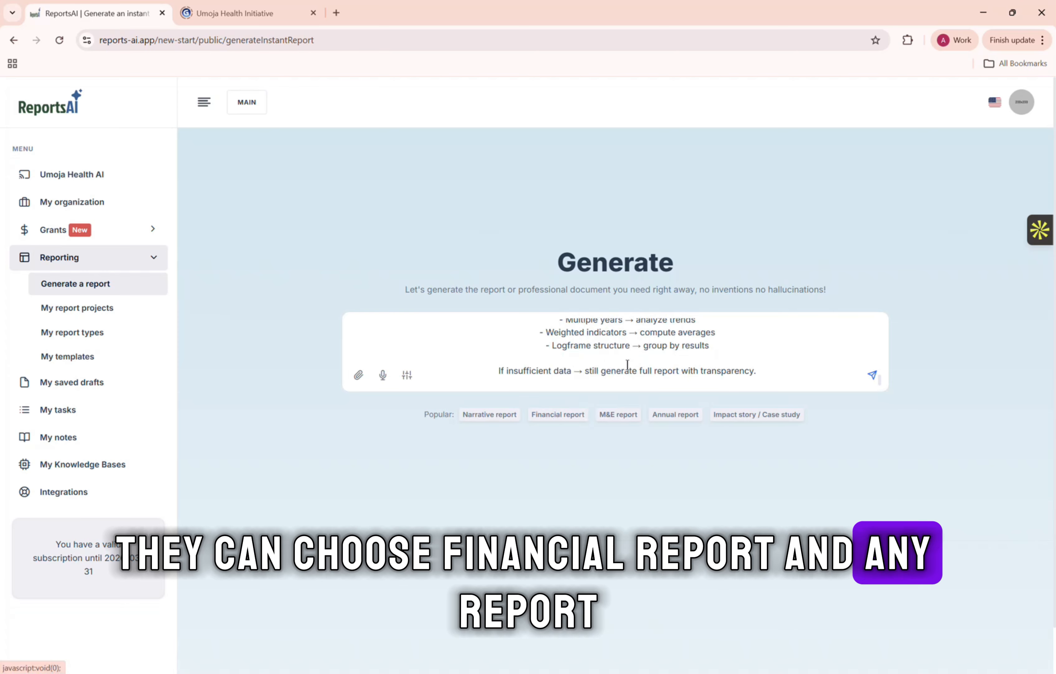
{"action": "scroll", "coordinate": [627, 355], "scroll_direction": "up", "scroll_amount": 3}
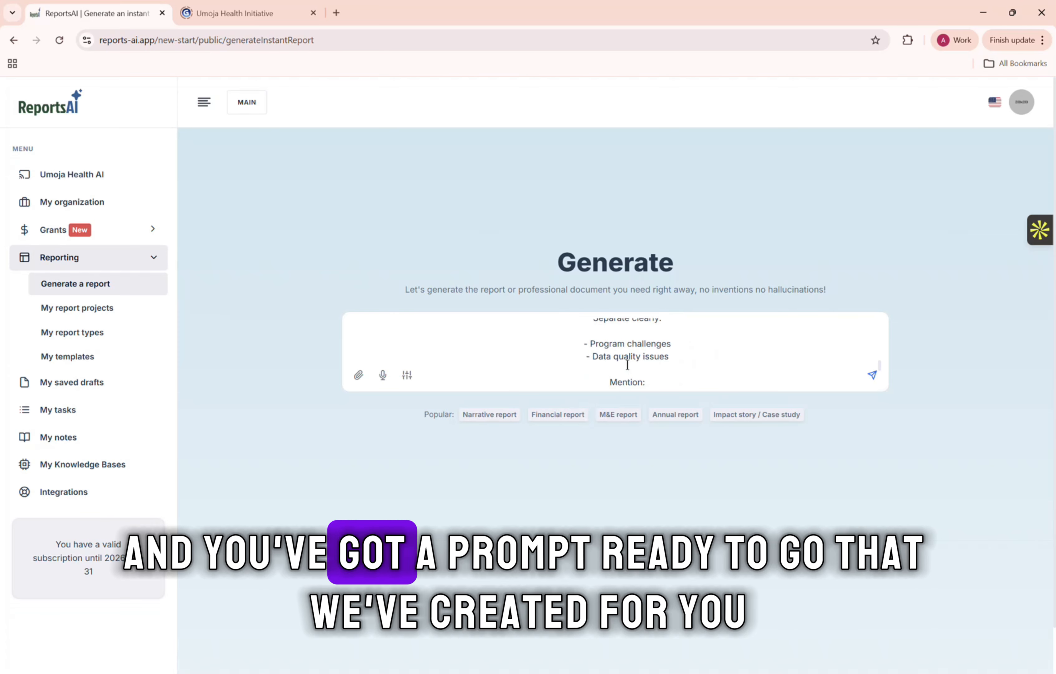
{"action": "left_click", "coordinate": [752, 415]}
{"action": "scroll", "coordinate": [651, 328], "scroll_direction": "up", "scroll_amount": 5}
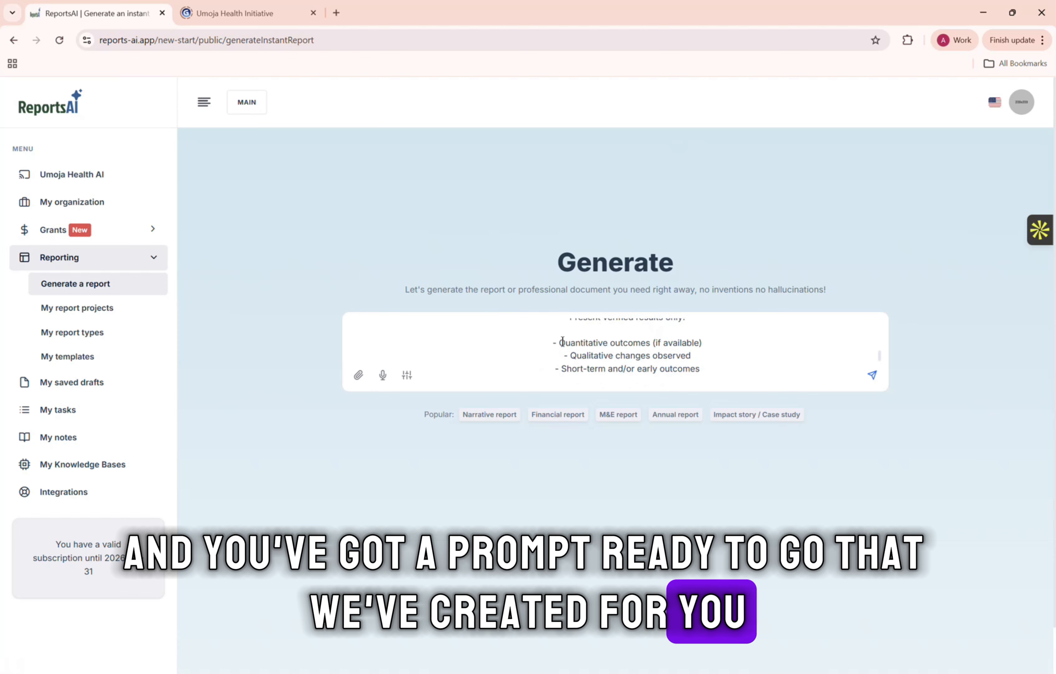
Look through the available report types in the generation settings without choosing one.
{"action": "left_click", "coordinate": [406, 376]}
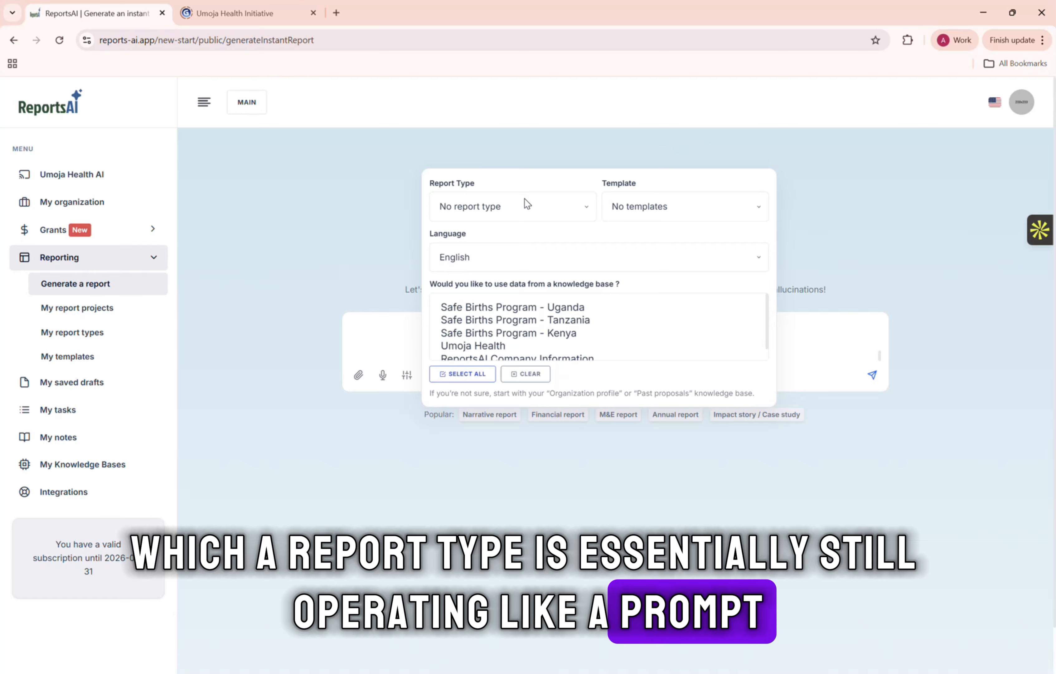
{"action": "left_click", "coordinate": [531, 207]}
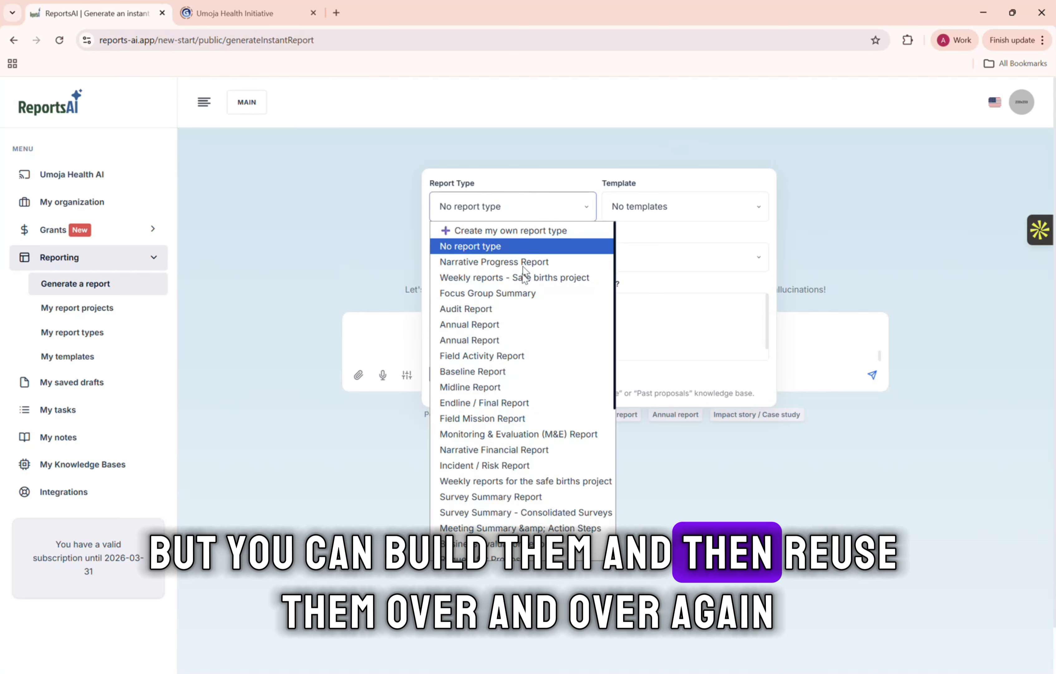
{"action": "scroll", "coordinate": [542, 413], "scroll_direction": "down", "scroll_amount": 5}
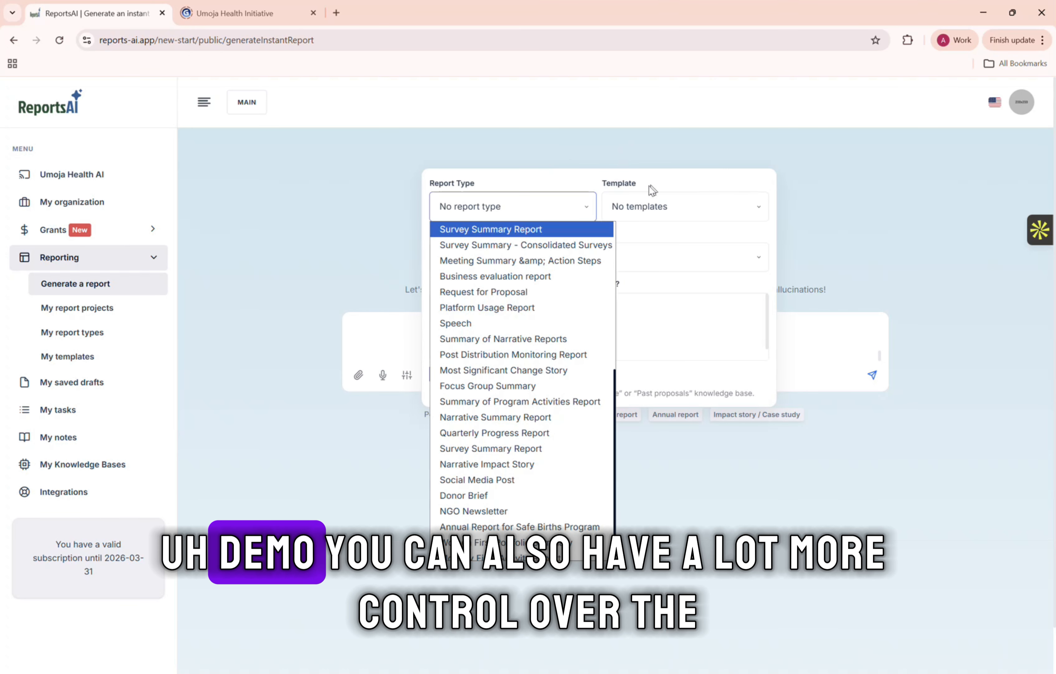
{"action": "left_click", "coordinate": [681, 185]}
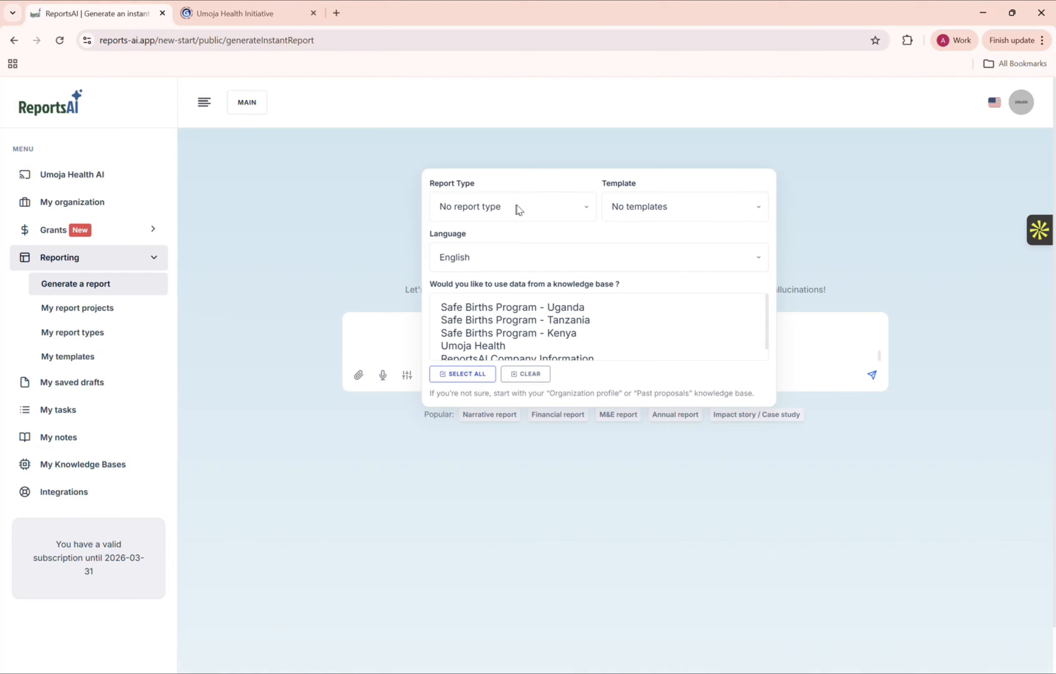
{"action": "left_click", "coordinate": [536, 204]}
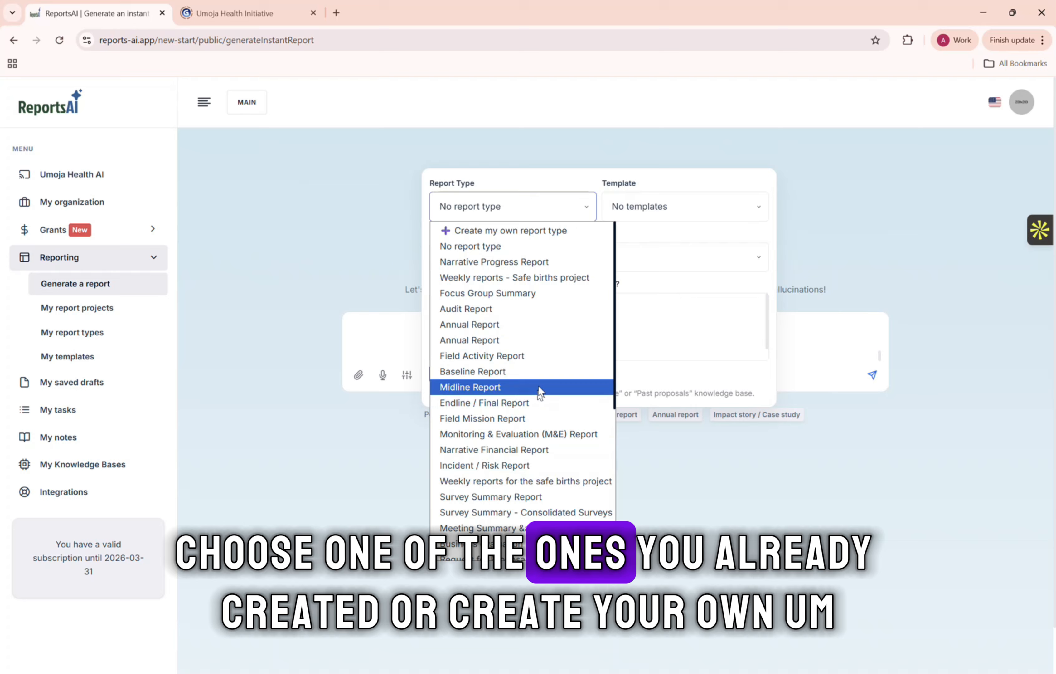
{"action": "left_click", "coordinate": [384, 238]}
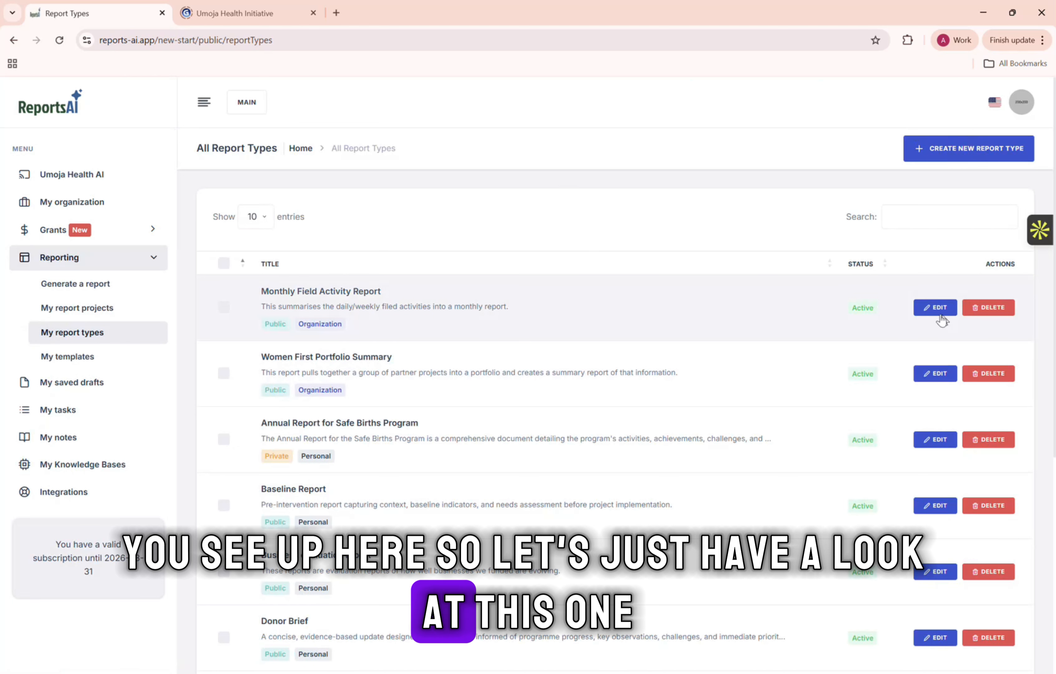
Open the Monthly Field Activity Report type for editing and review its description and compliance requirements.
{"action": "left_click", "coordinate": [934, 308]}
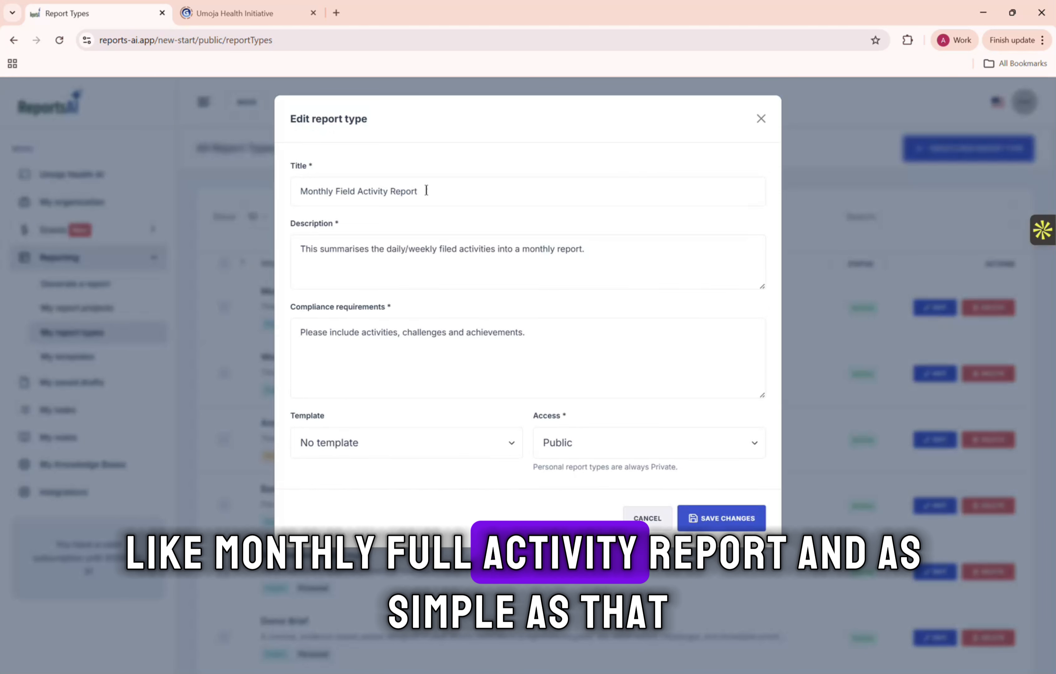
{"action": "left_click_drag", "start_coordinate": [317, 251], "coordinate": [627, 261]}
{"action": "left_click_drag", "start_coordinate": [305, 332], "coordinate": [544, 336]}
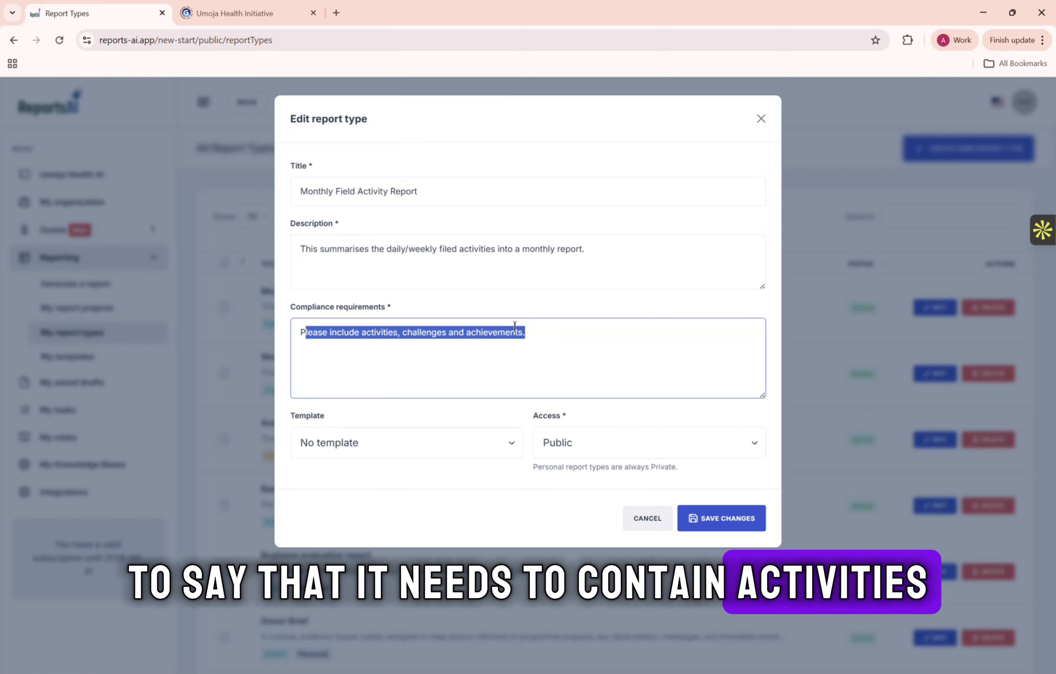
{"action": "left_click", "coordinate": [554, 337]}
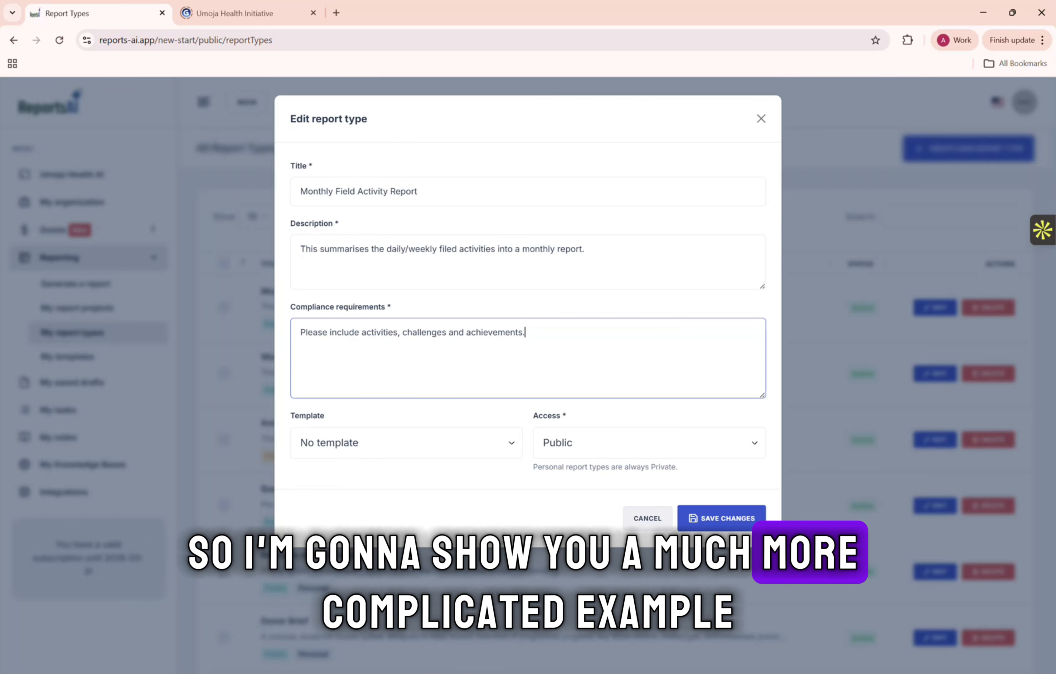
Switch to Document1 in Word and copy the description, from the operational monthly report introduction through the tone paragraph.
{"action": "left_click", "coordinate": [584, 672]}
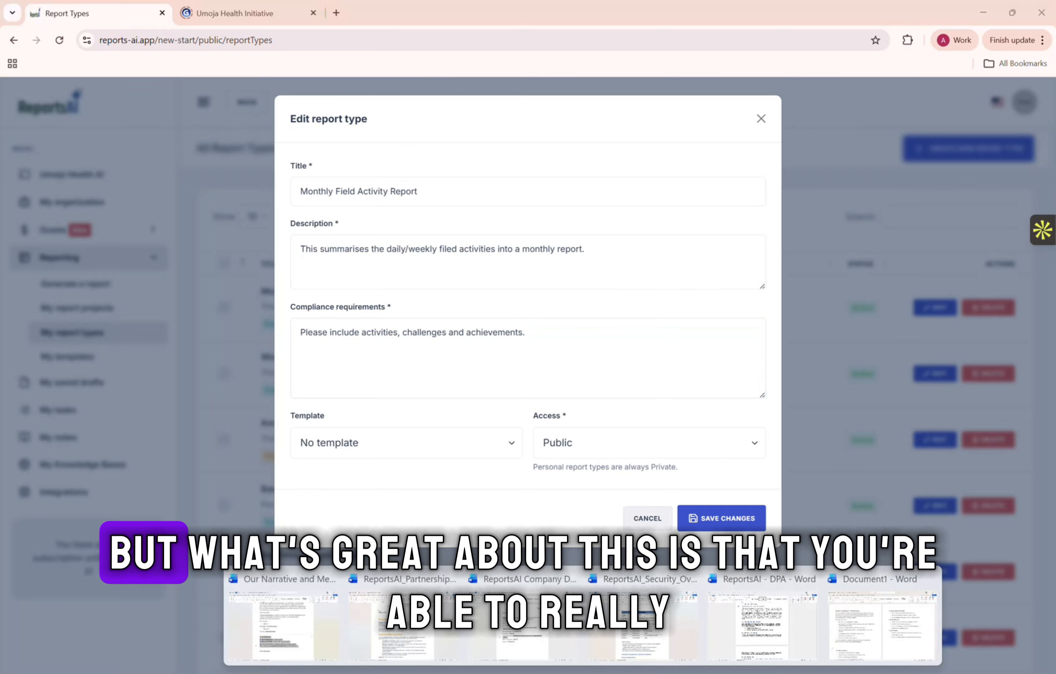
{"action": "left_click", "coordinate": [879, 637]}
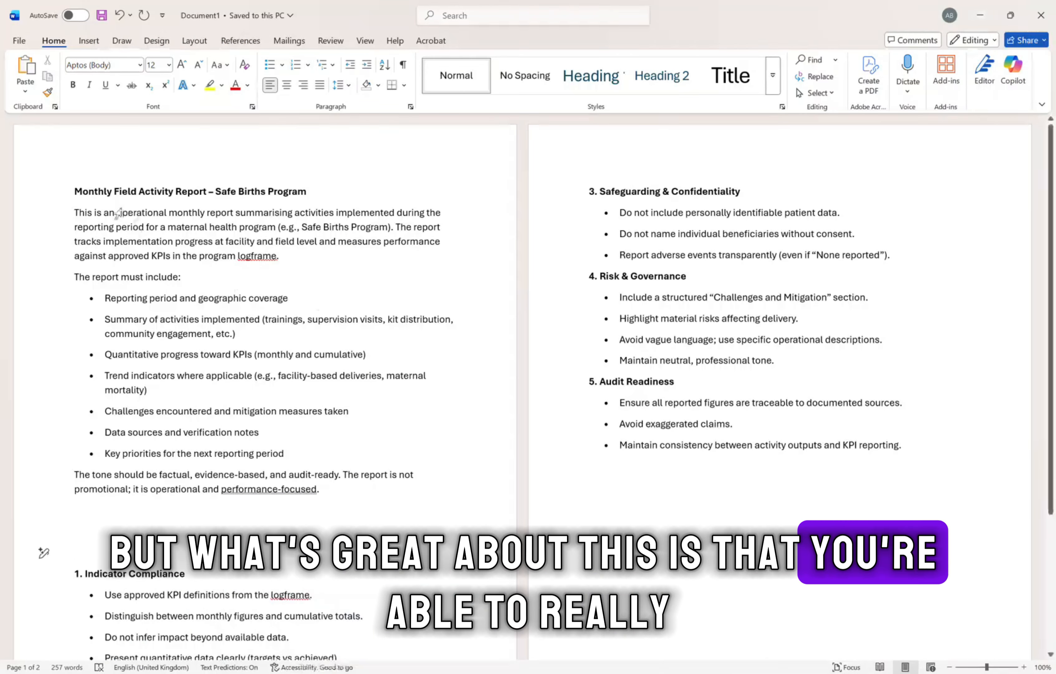
{"action": "left_click_drag", "start_coordinate": [75, 213], "coordinate": [339, 500]}
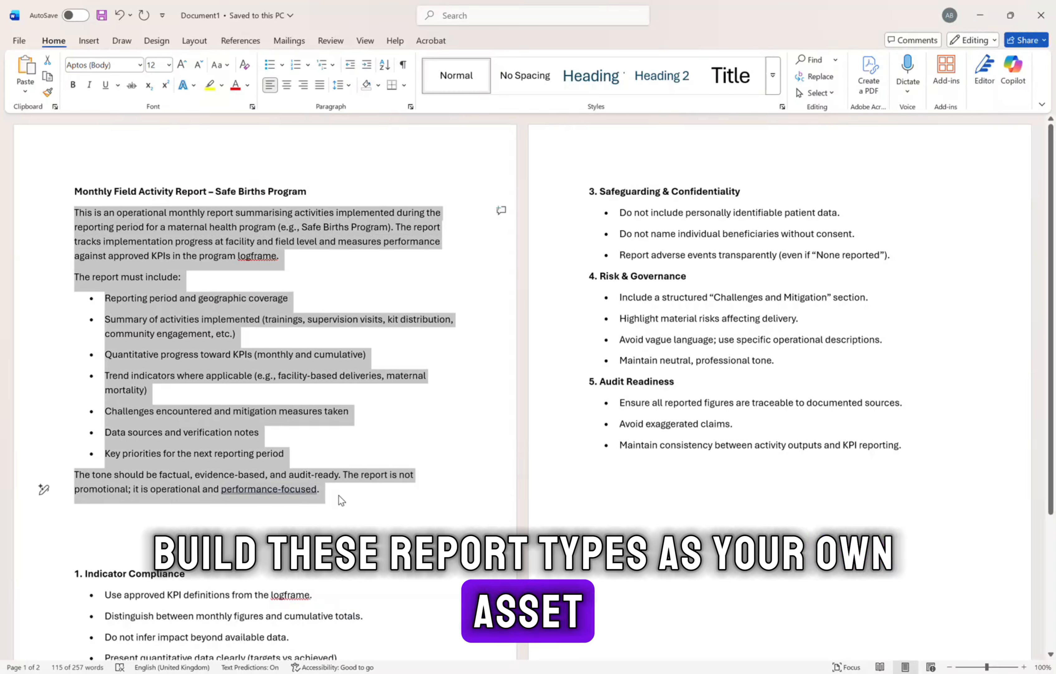
{"action": "left_click", "coordinate": [980, 15]}
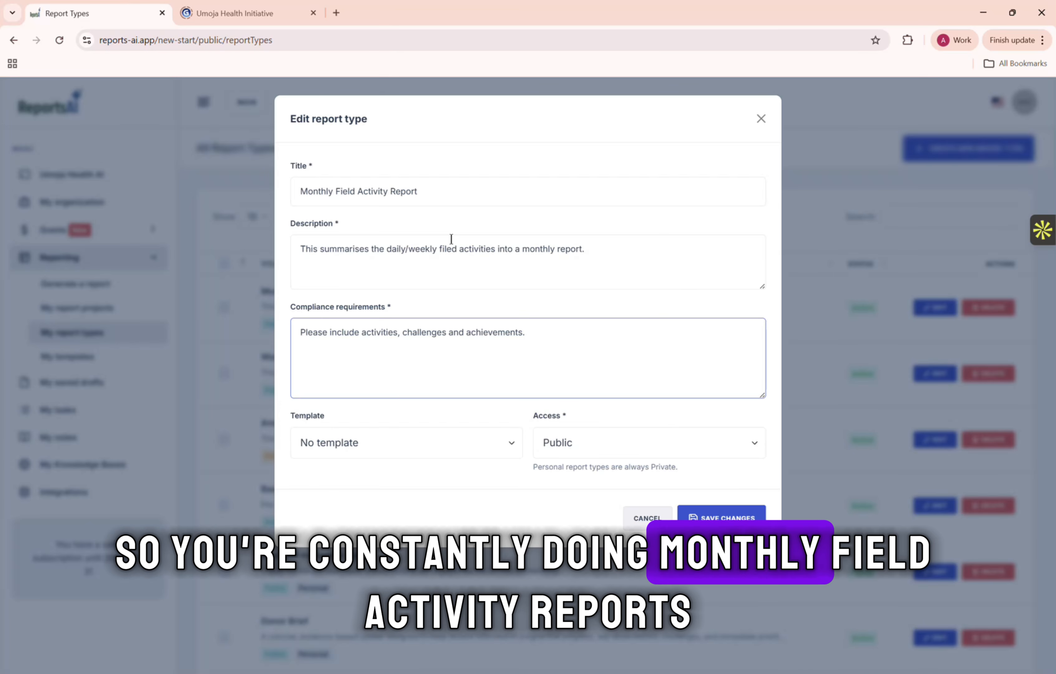
Replace the description of the Monthly Field Activity Report type with the text copied from Word.
{"action": "left_click", "coordinate": [606, 248]}
{"action": "left_click_drag", "start_coordinate": [606, 248], "coordinate": [288, 254]}
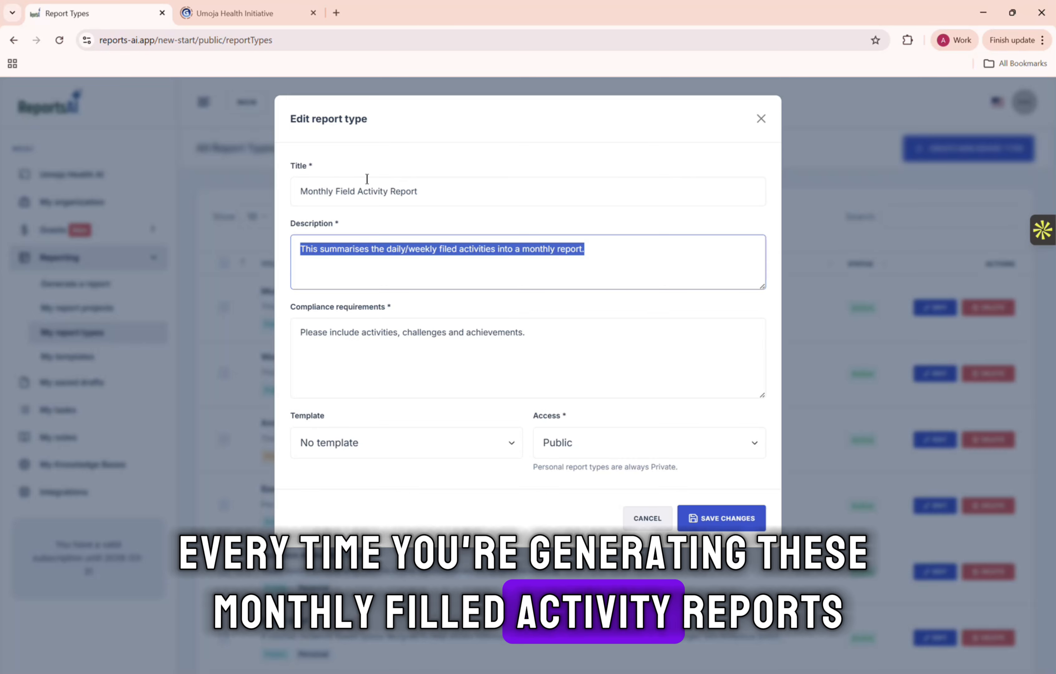
{"action": "key", "text": "ctrl+v"}
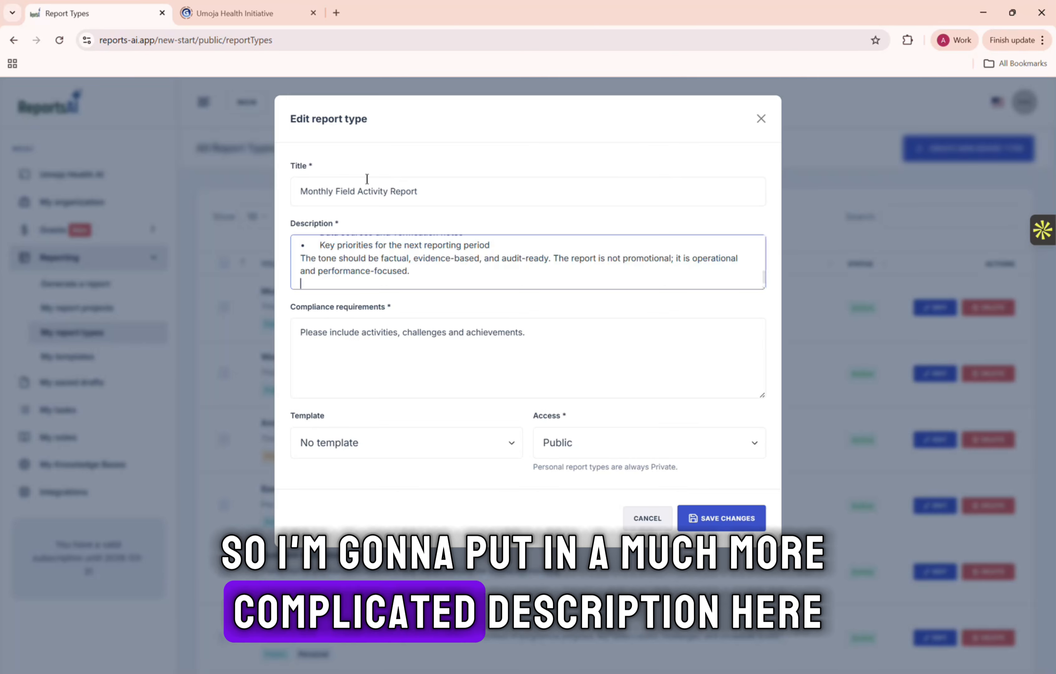
Read through the new description, examining its program focus, required report contents, KPI items and tone instructions.
{"action": "scroll", "coordinate": [433, 241], "scroll_direction": "up", "scroll_amount": 5}
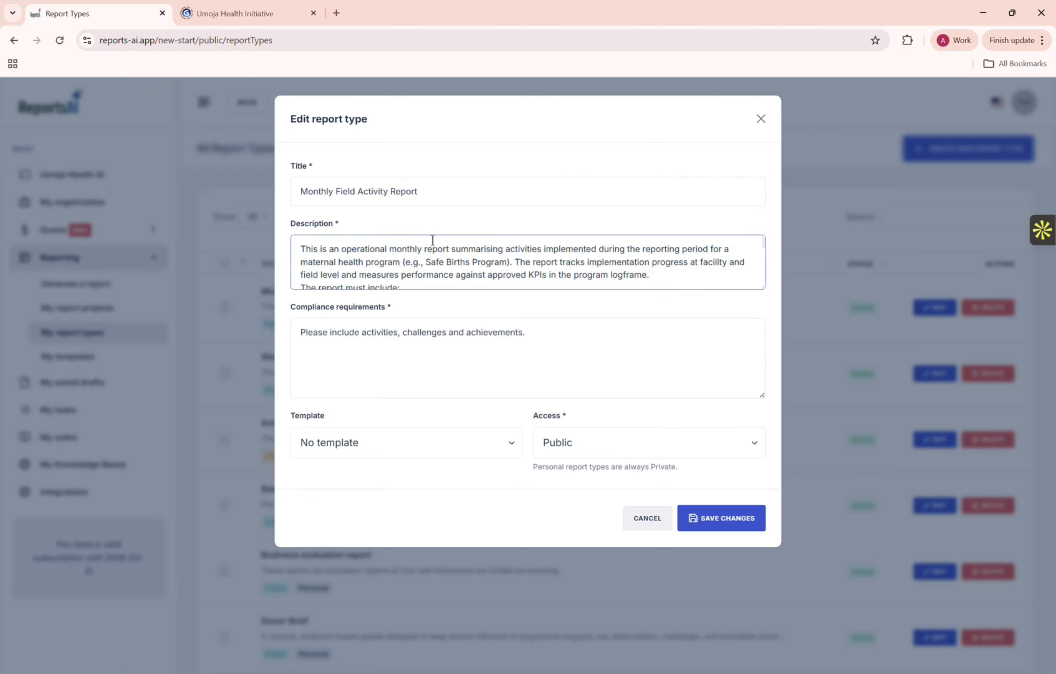
{"action": "scroll", "coordinate": [433, 240], "scroll_direction": "down", "scroll_amount": 1}
{"action": "scroll", "coordinate": [431, 243], "scroll_direction": "up", "scroll_amount": 1}
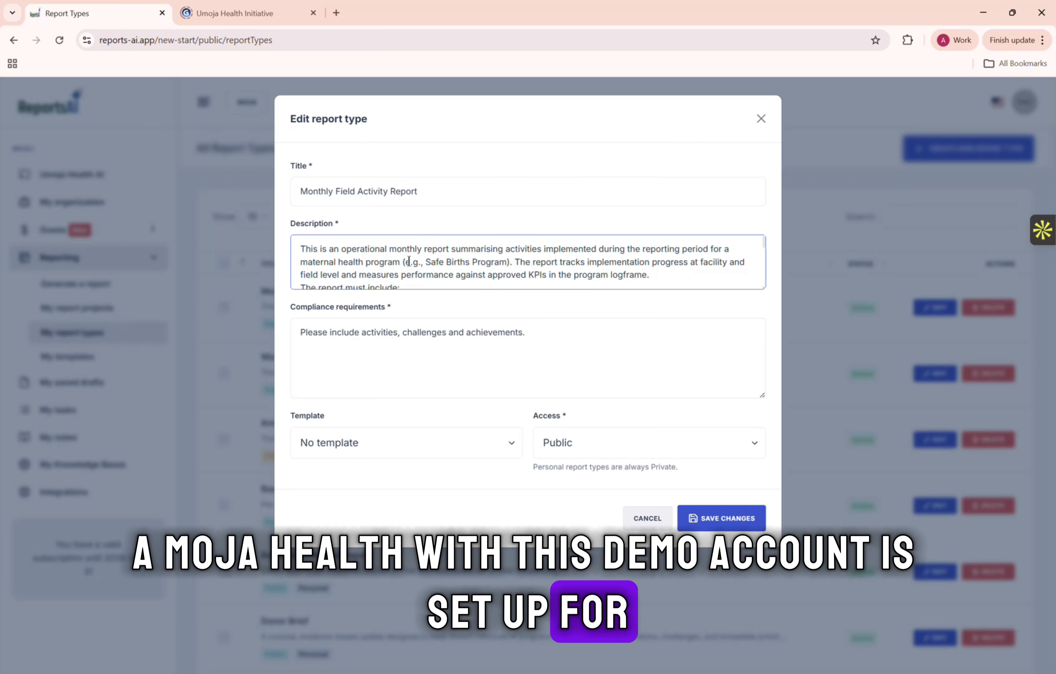
{"action": "scroll", "coordinate": [570, 258], "scroll_direction": "down", "scroll_amount": 1}
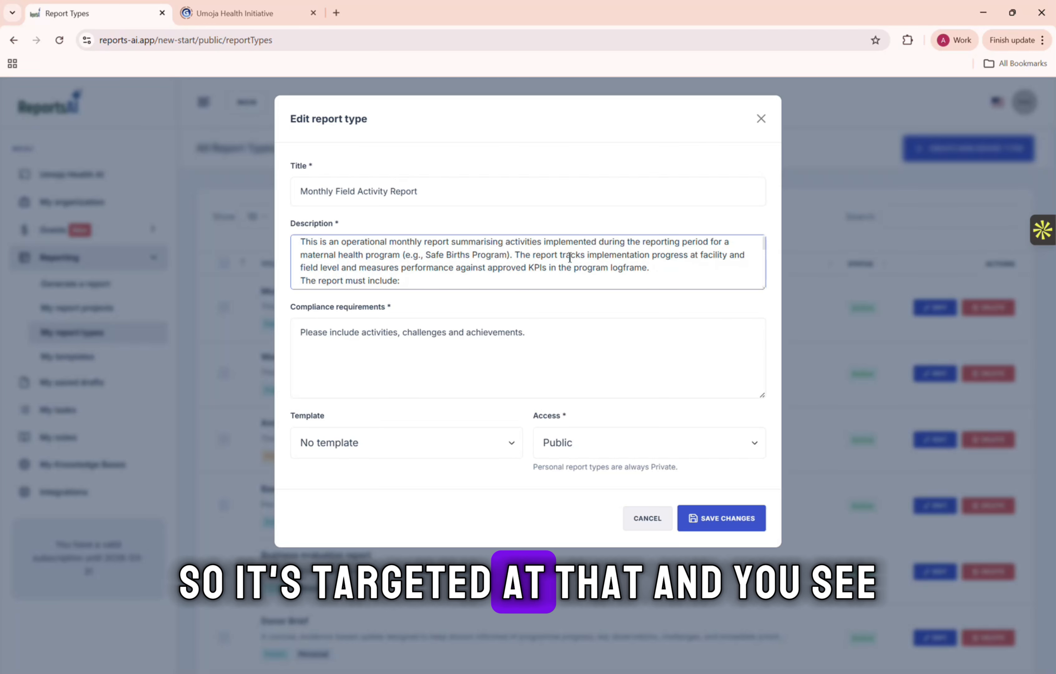
{"action": "scroll", "coordinate": [363, 268], "scroll_direction": "down", "scroll_amount": 1}
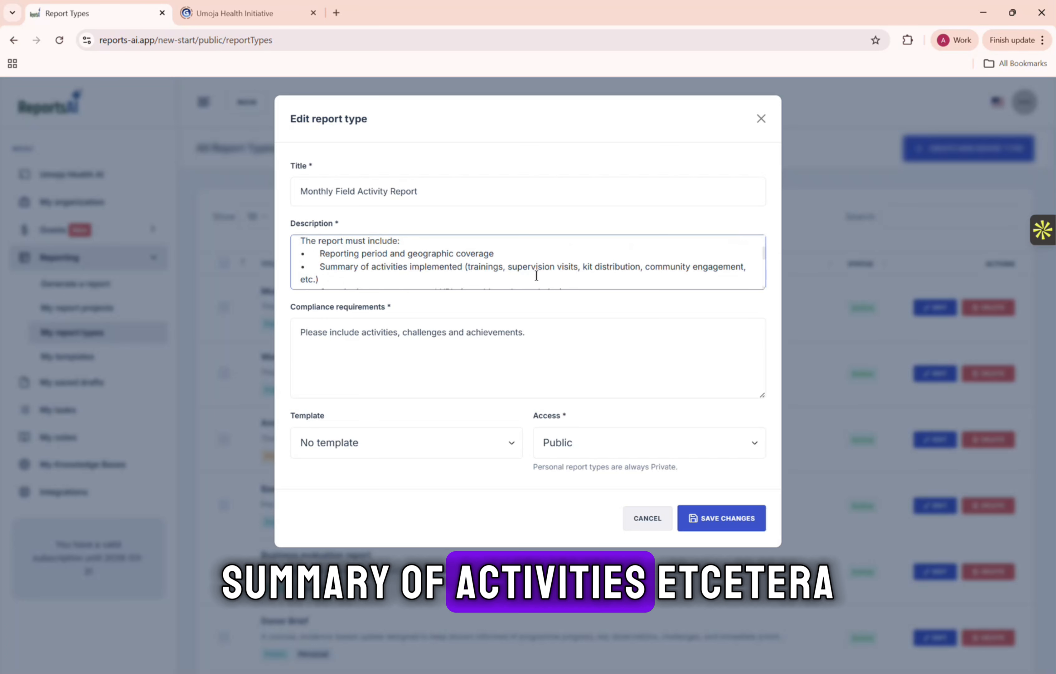
{"action": "scroll", "coordinate": [536, 275], "scroll_direction": "down", "scroll_amount": 1}
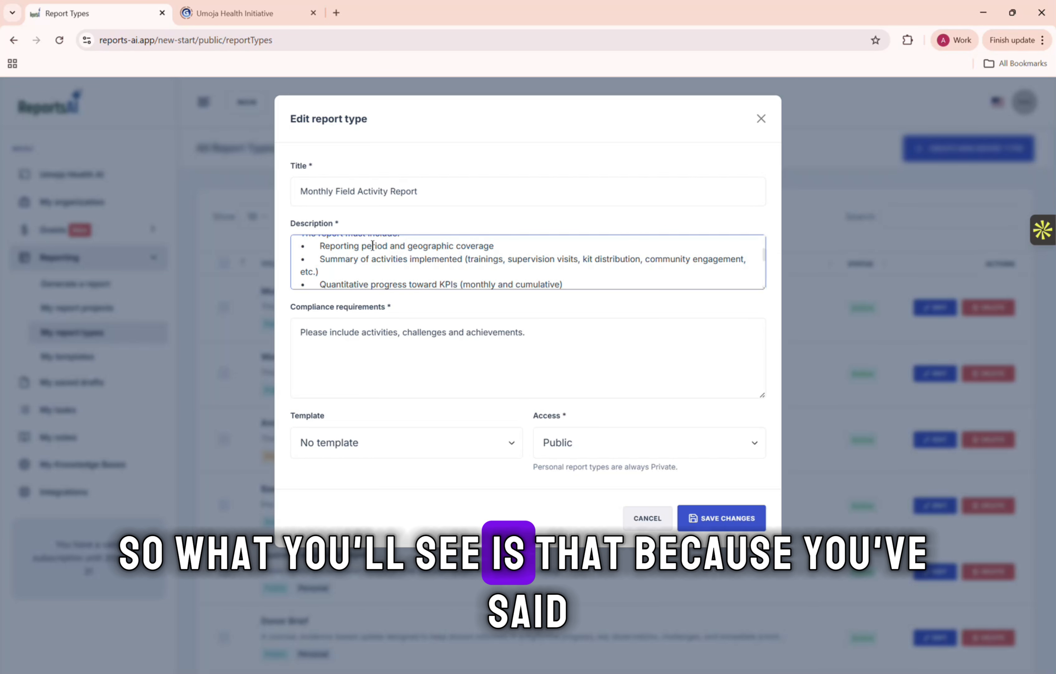
{"action": "scroll", "coordinate": [319, 249], "scroll_direction": "up", "scroll_amount": 1}
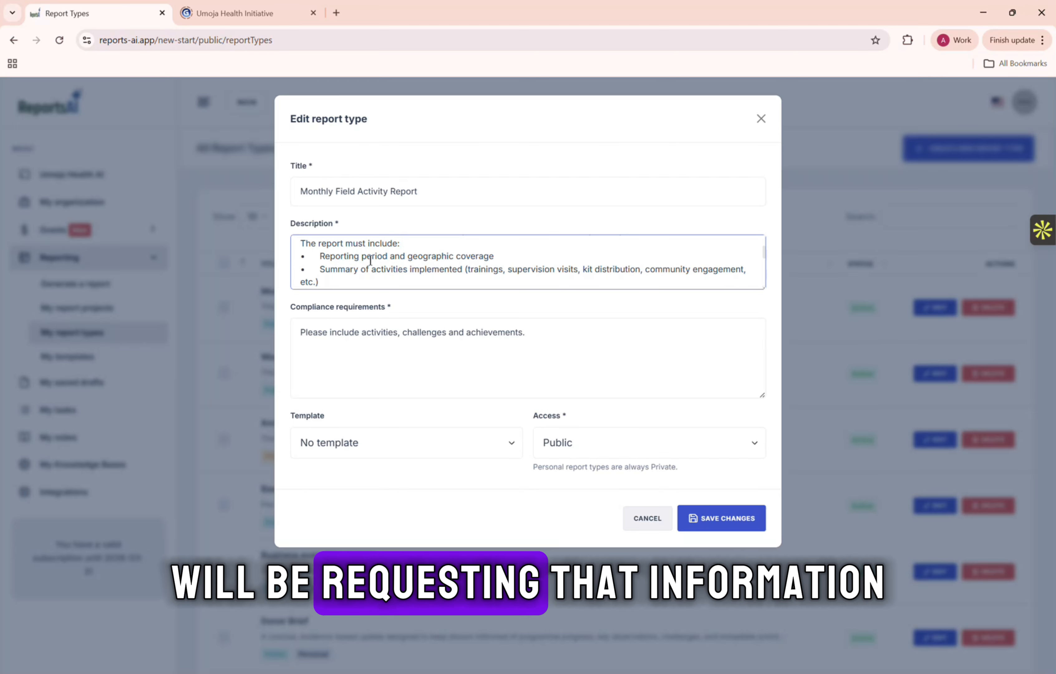
{"action": "scroll", "coordinate": [386, 258], "scroll_direction": "down", "scroll_amount": 1}
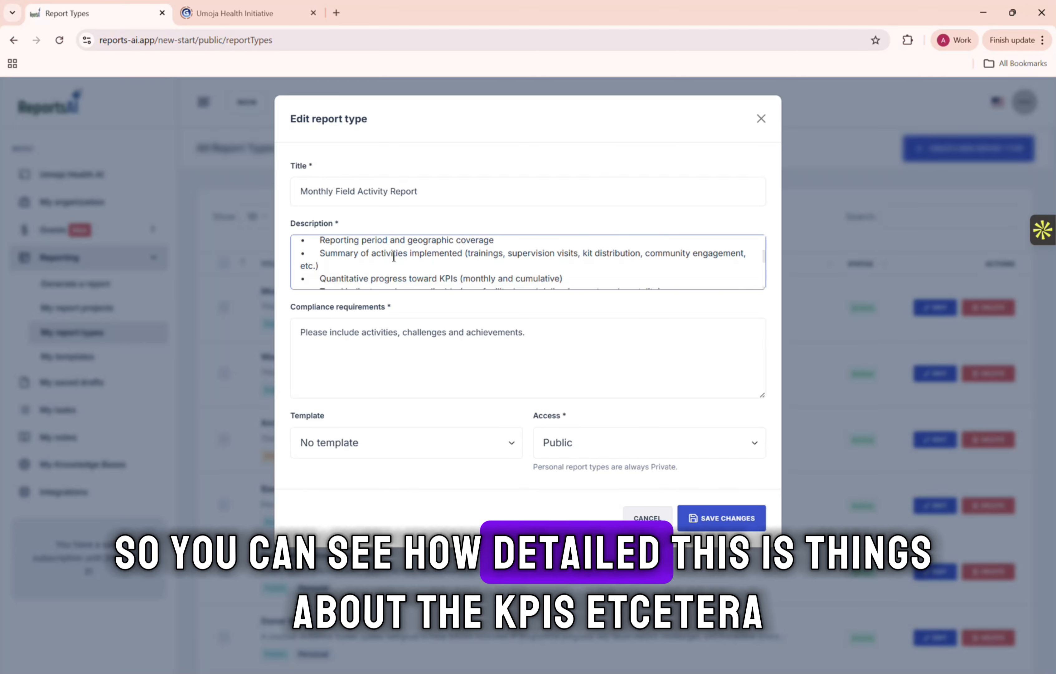
{"action": "scroll", "coordinate": [445, 282], "scroll_direction": "down", "scroll_amount": 5}
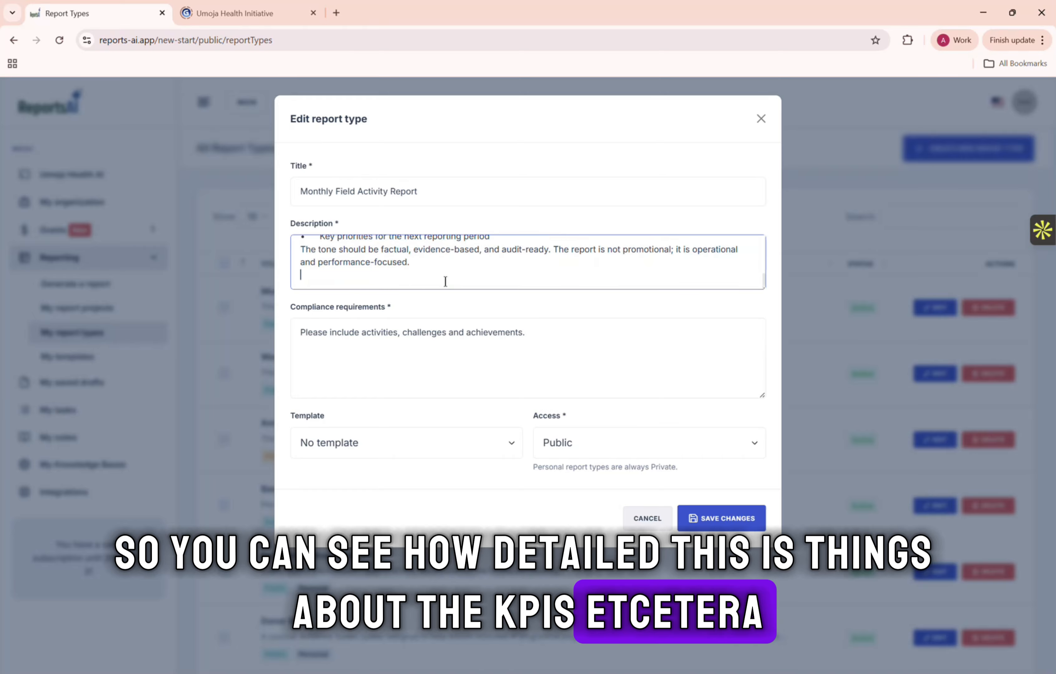
{"action": "scroll", "coordinate": [384, 263], "scroll_direction": "up", "scroll_amount": 3}
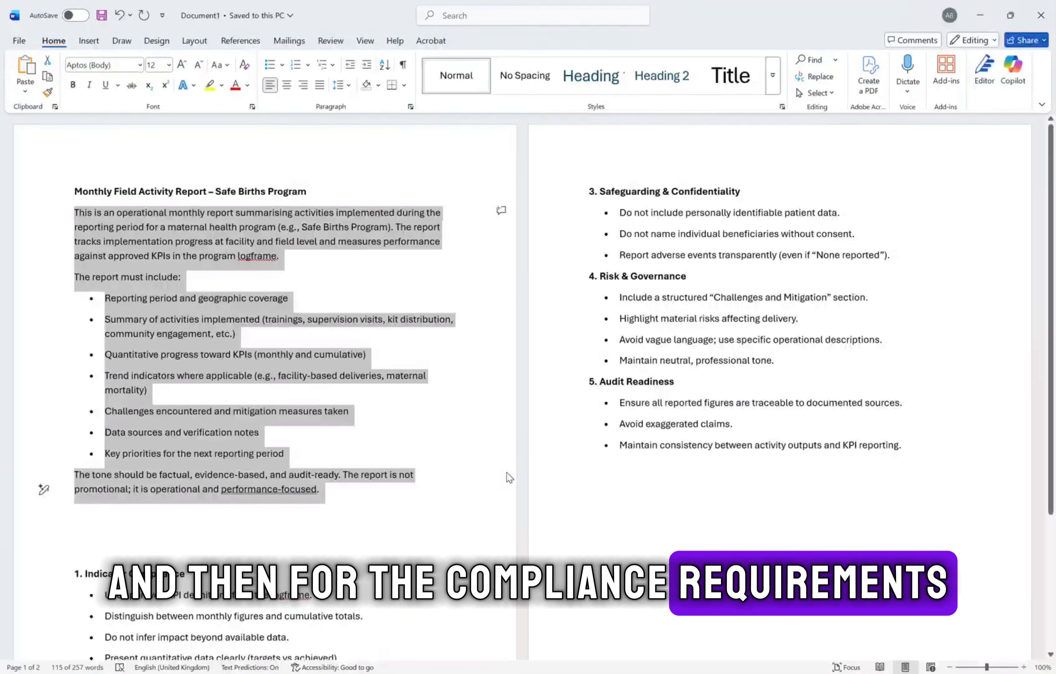
Switch to Document1 in Word and copy the compliance text from "1. Indicator Compliance" through the end of "5. Audit Readiness".
{"action": "scroll", "coordinate": [507, 472], "scroll_direction": "down", "scroll_amount": 4}
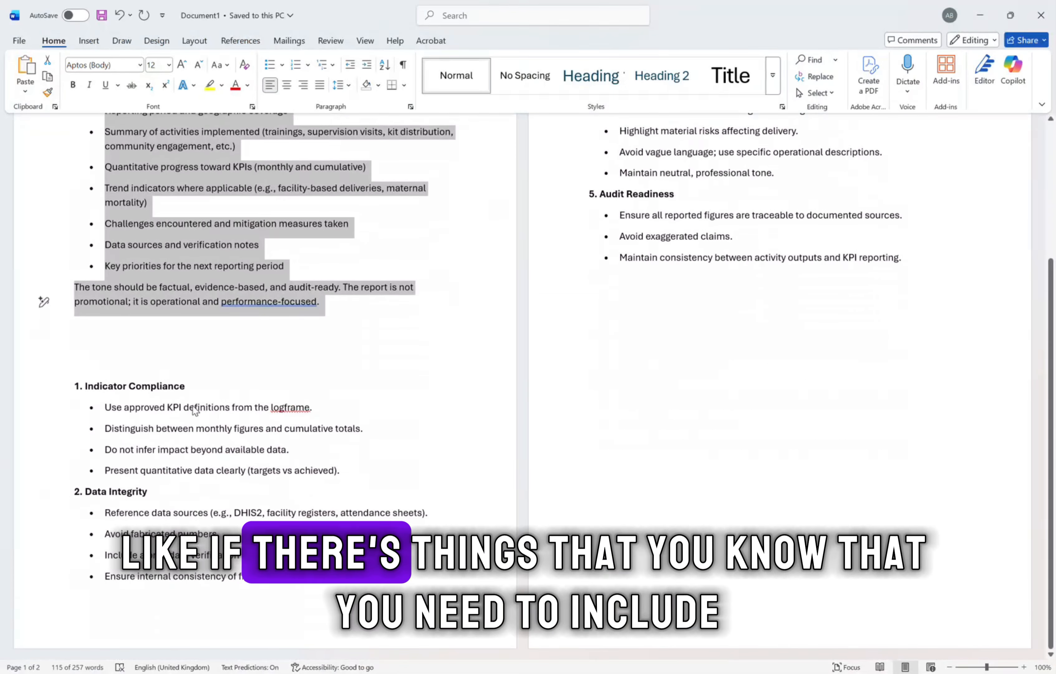
{"action": "left_click", "coordinate": [76, 386]}
{"action": "left_click_drag", "start_coordinate": [76, 386], "coordinate": [702, 298]}
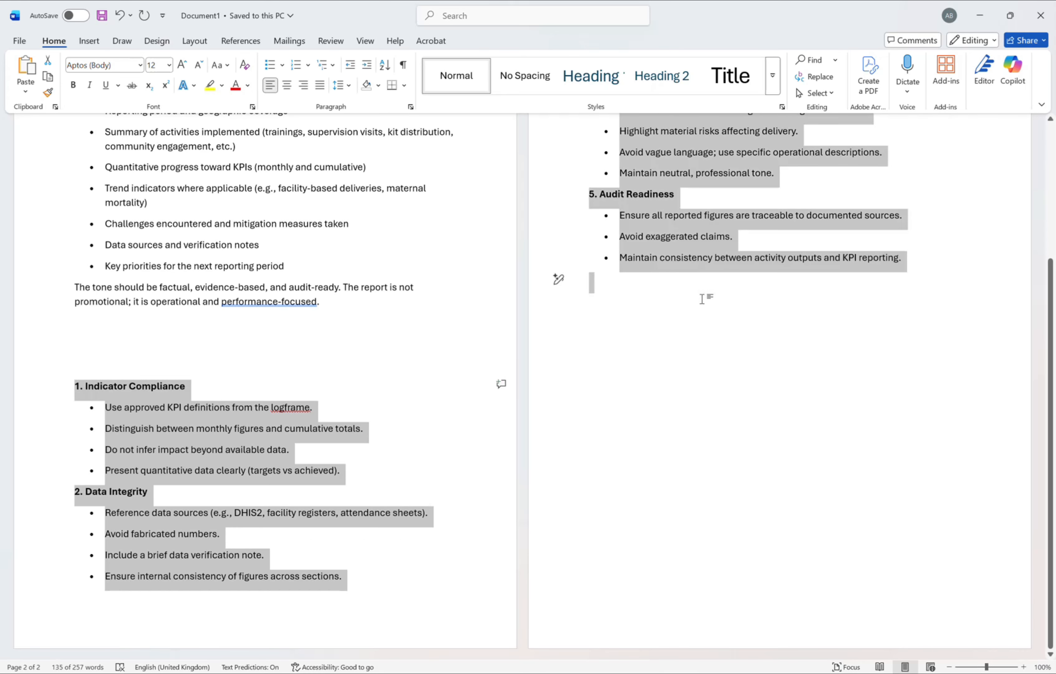
{"action": "scroll", "coordinate": [702, 299], "scroll_direction": "up", "scroll_amount": 4}
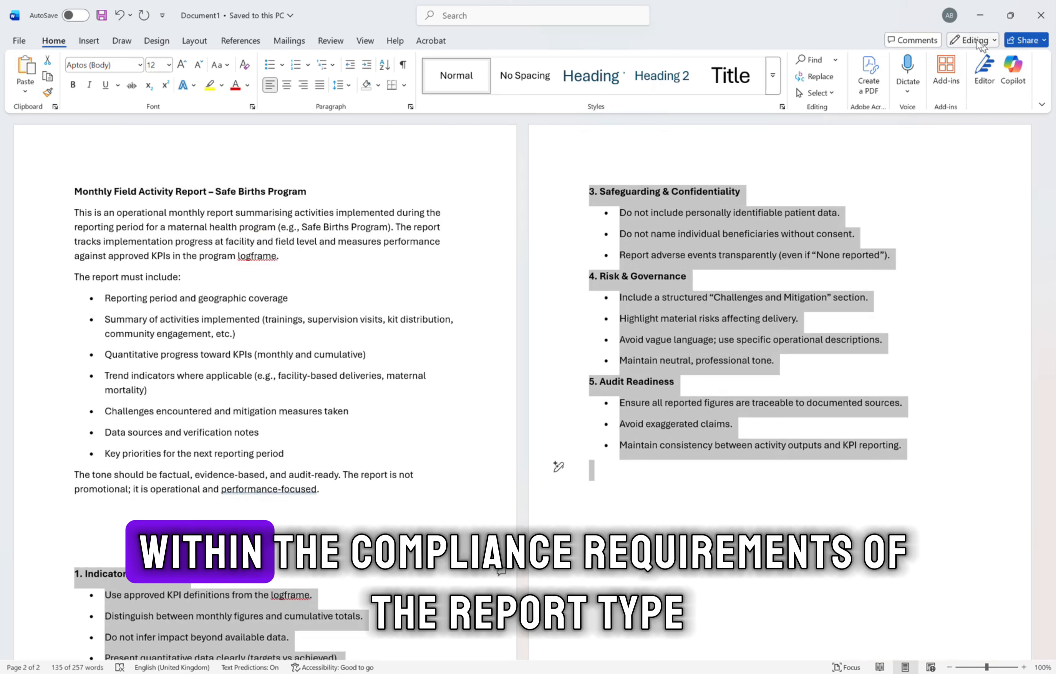
Return to the report type being edited and replace its compliance requirements with the text copied from Word.
{"action": "left_click", "coordinate": [978, 16]}
{"action": "left_click", "coordinate": [449, 331]}
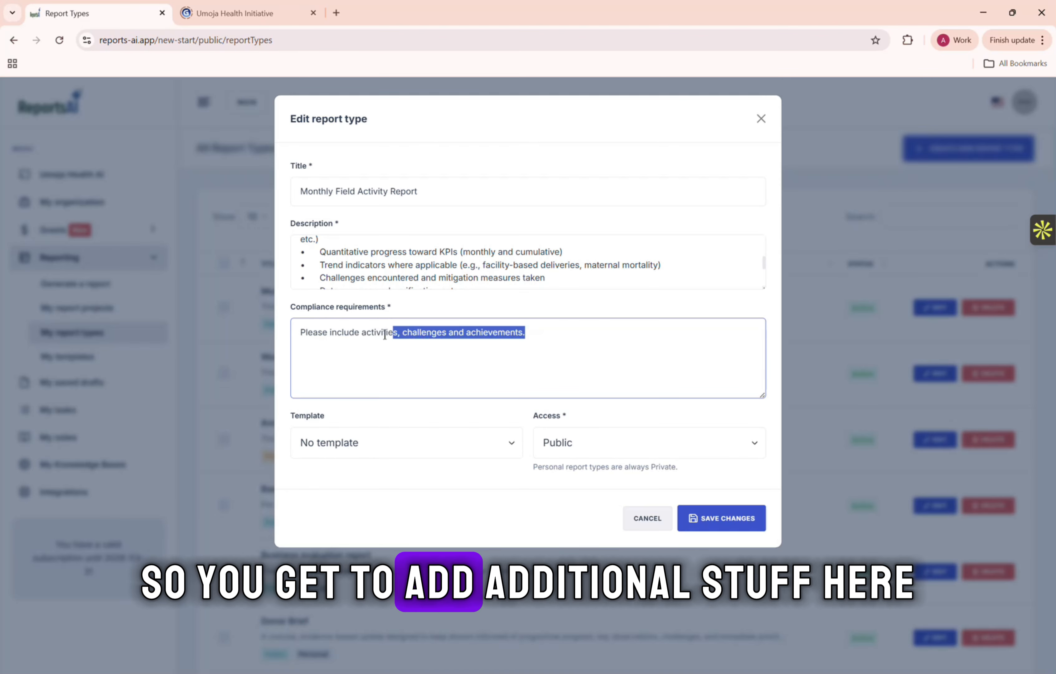
{"action": "left_click_drag", "start_coordinate": [385, 334], "coordinate": [302, 332]}
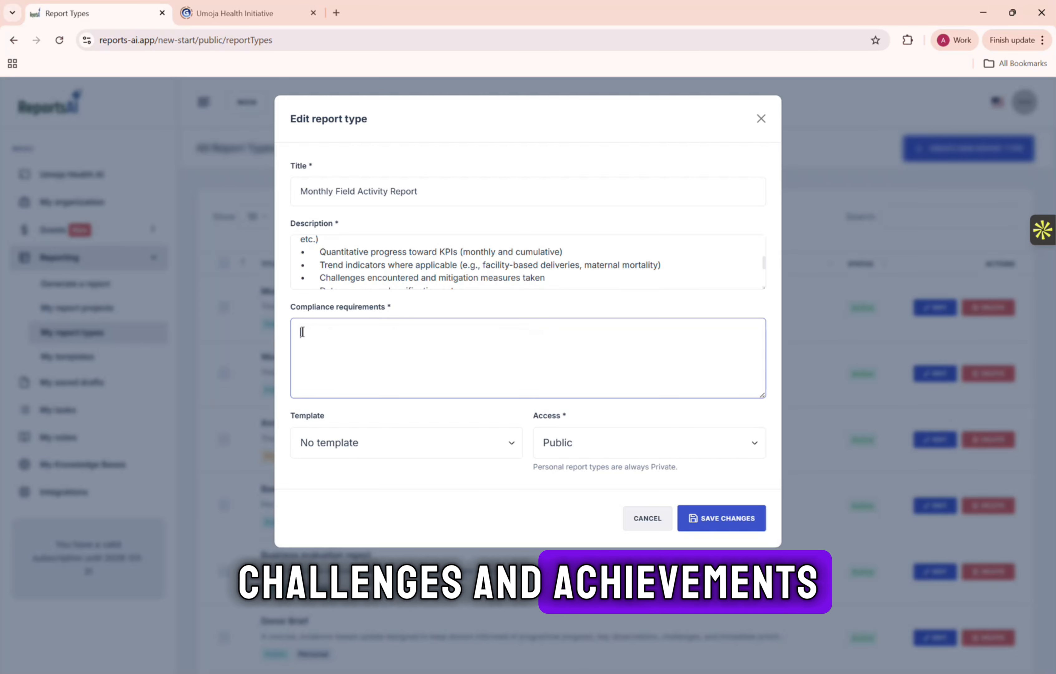
{"action": "key", "text": "ctrl+v"}
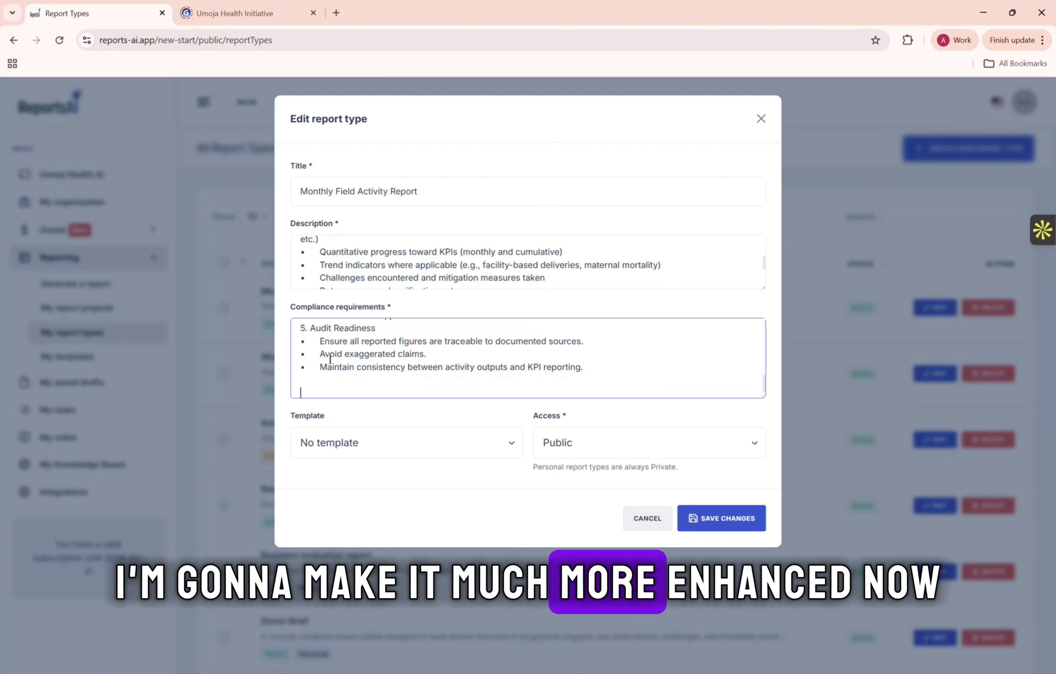
Review the pasted compliance requirements and the description, and save the changes to the Monthly Field Activity Report type.
{"action": "scroll", "coordinate": [414, 356], "scroll_direction": "up", "scroll_amount": 10}
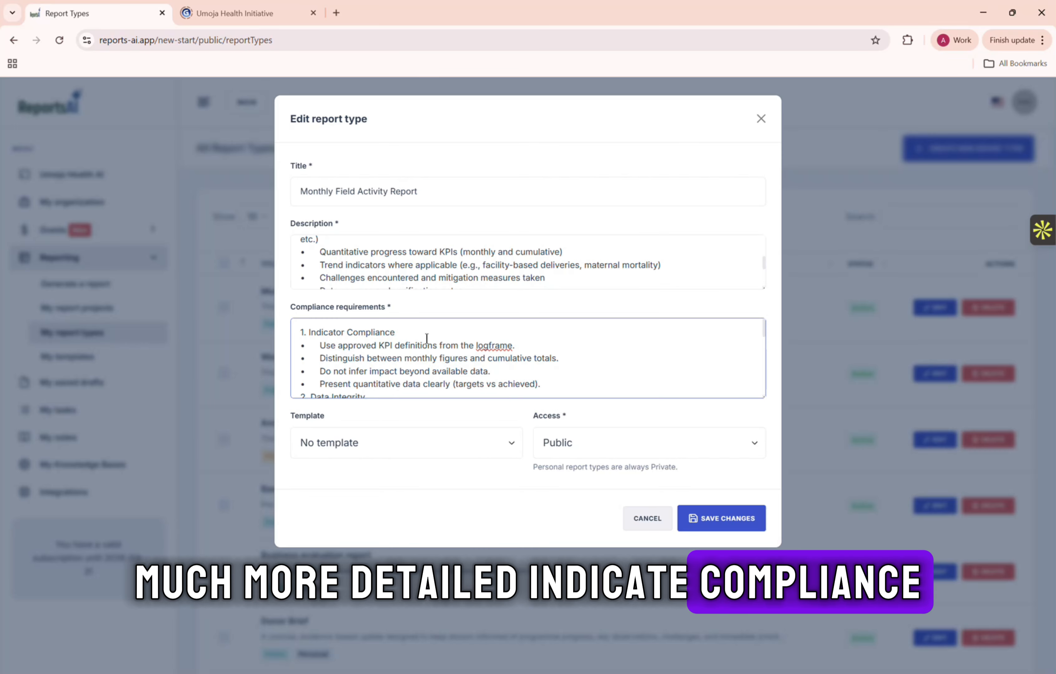
{"action": "left_click", "coordinate": [532, 349]}
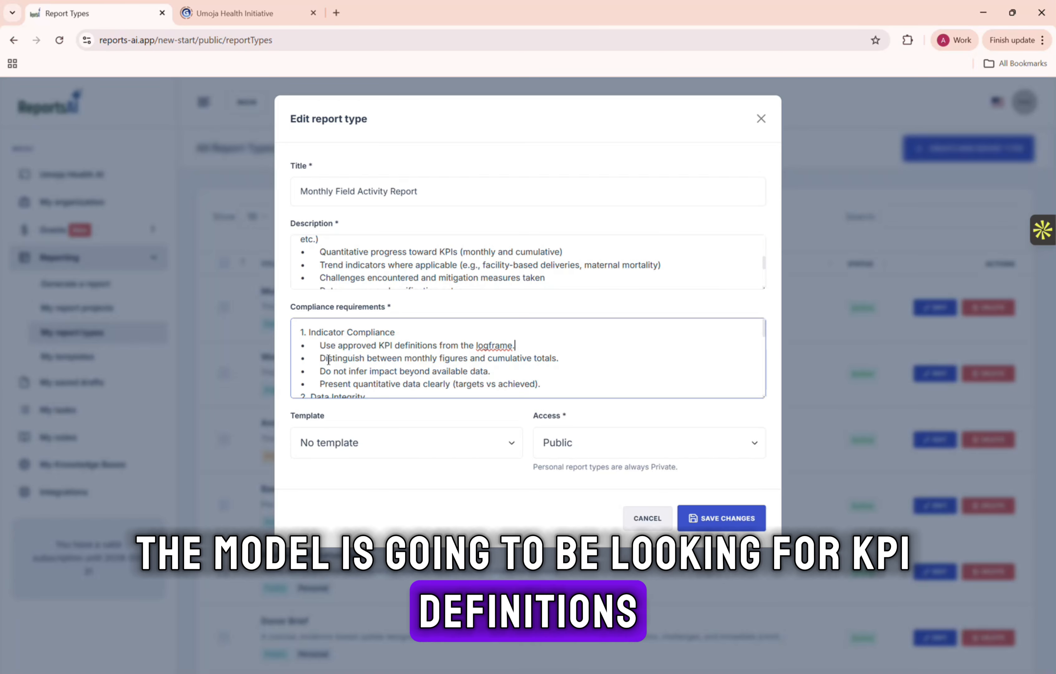
{"action": "scroll", "coordinate": [421, 351], "scroll_direction": "down", "scroll_amount": 1}
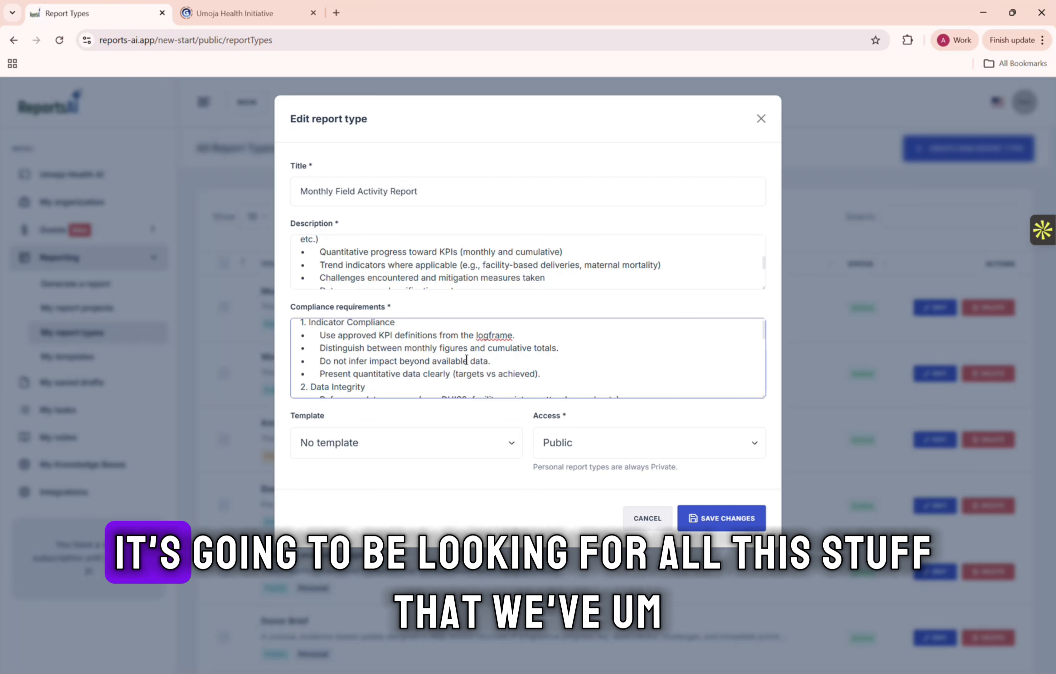
{"action": "scroll", "coordinate": [399, 351], "scroll_direction": "down", "scroll_amount": 3}
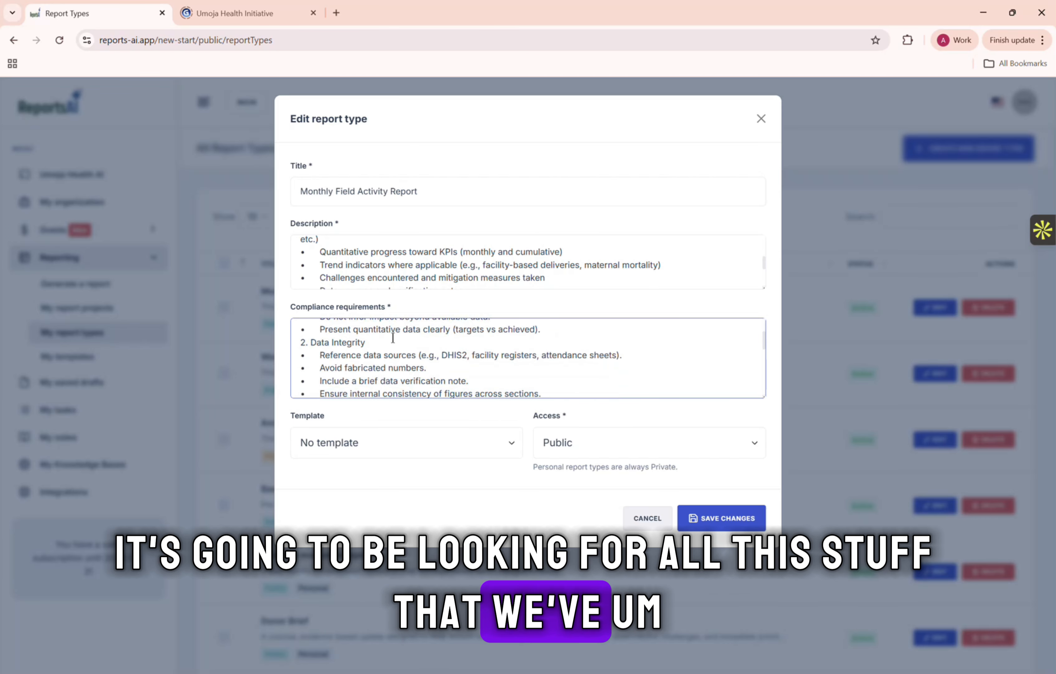
{"action": "scroll", "coordinate": [477, 364], "scroll_direction": "down", "scroll_amount": 10}
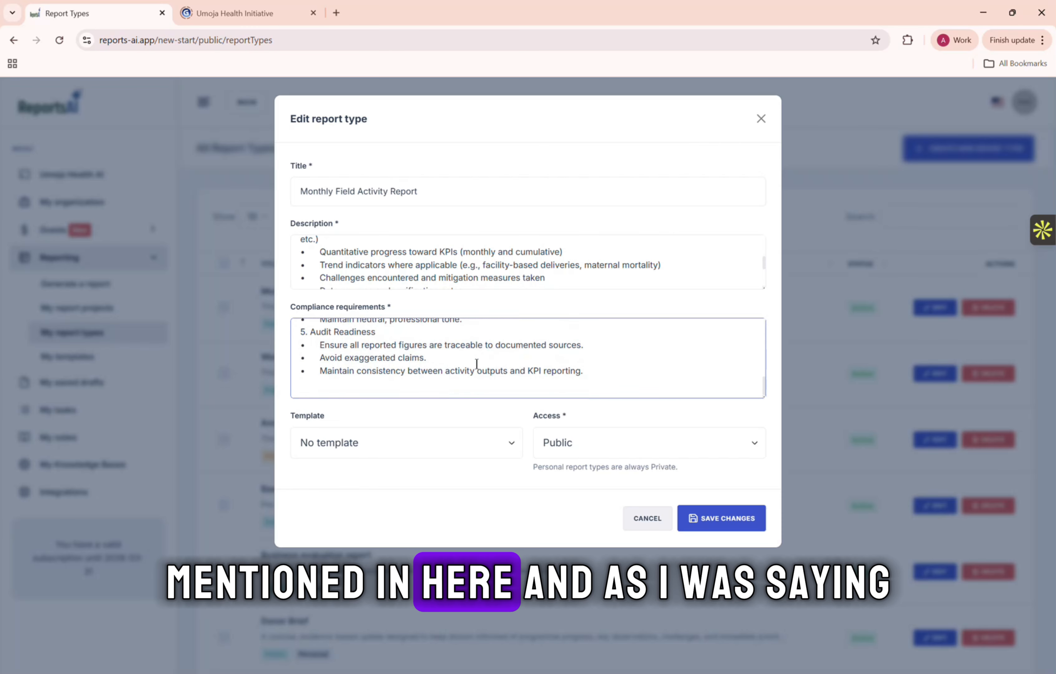
{"action": "scroll", "coordinate": [477, 364], "scroll_direction": "up", "scroll_amount": 15}
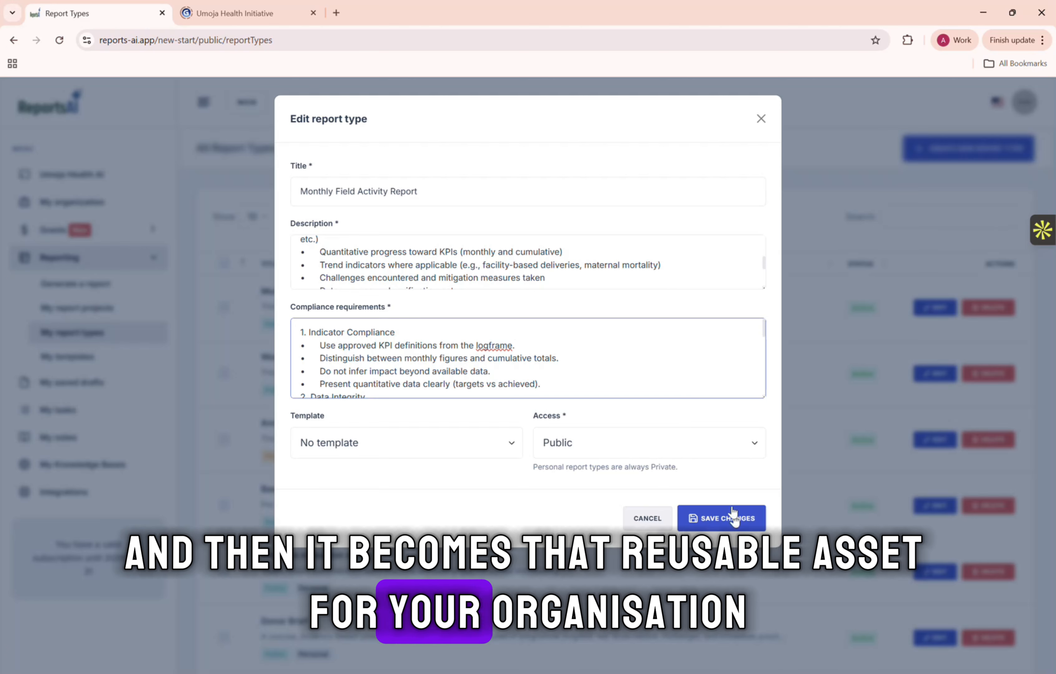
{"action": "scroll", "coordinate": [459, 256], "scroll_direction": "up", "scroll_amount": 5}
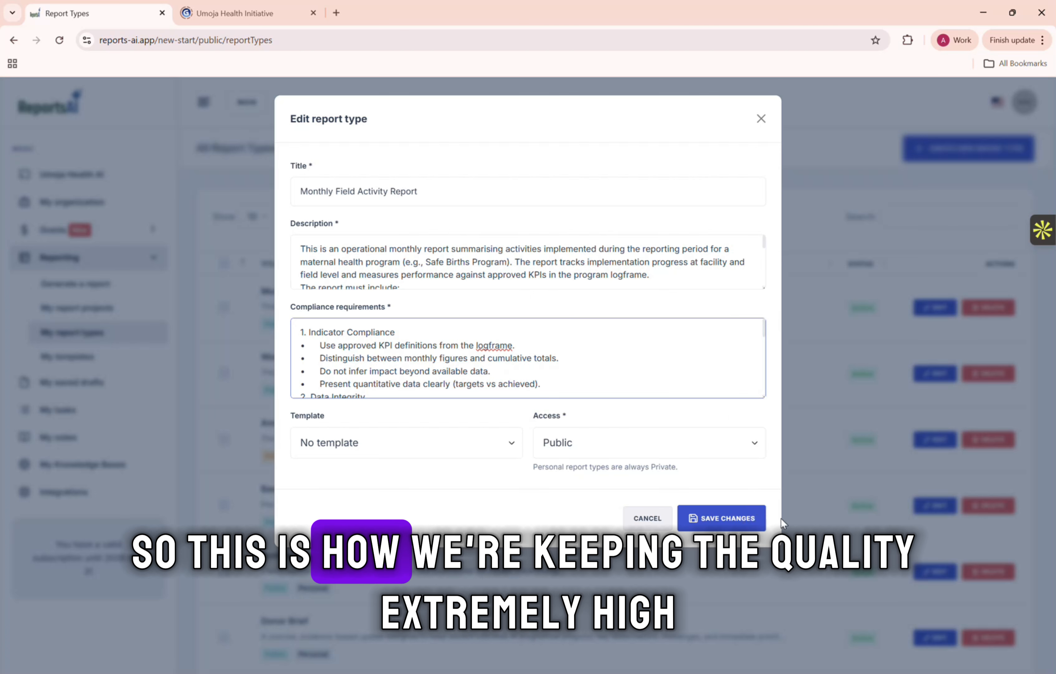
{"action": "left_click", "coordinate": [744, 519]}
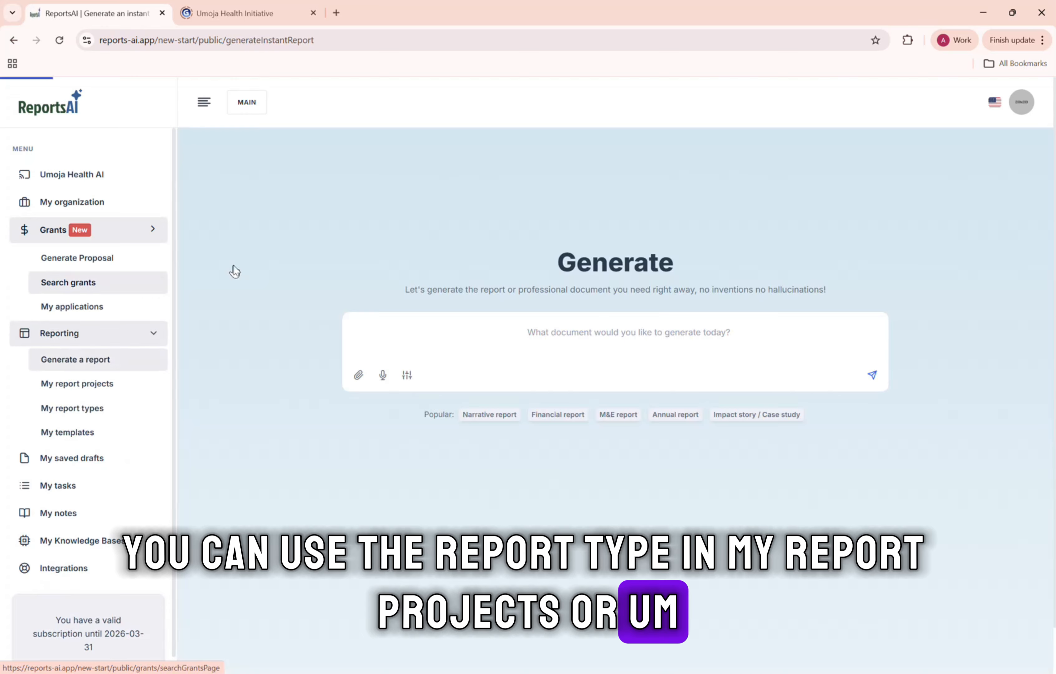
Attach Beneficiaries_Reached_Kisumu, Kisumu_Field_Notes_22Jan2025, Kisumu_Field_Notes_26Jan2025, Safe_Births_Kenya_Narrative_Field_Stories_2025 and Safe_Births_Kenya_Raw_Field_Reports_2025 from Umoja_Health_ReportsAI_Demo to a new report request.
{"action": "left_click", "coordinate": [358, 375]}
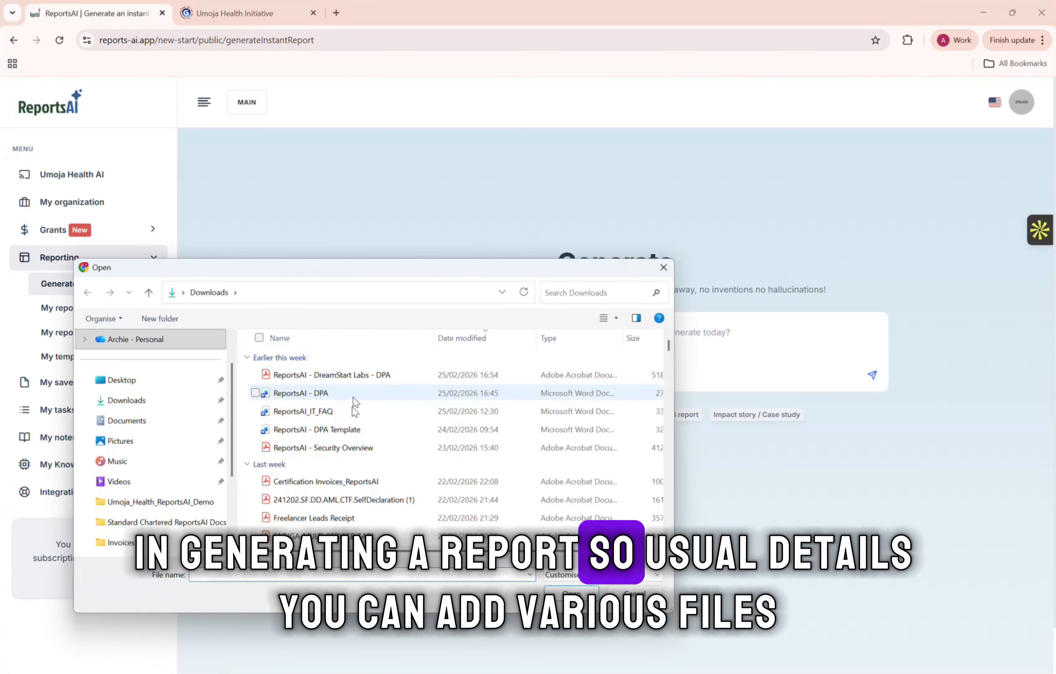
{"action": "left_click", "coordinate": [146, 502]}
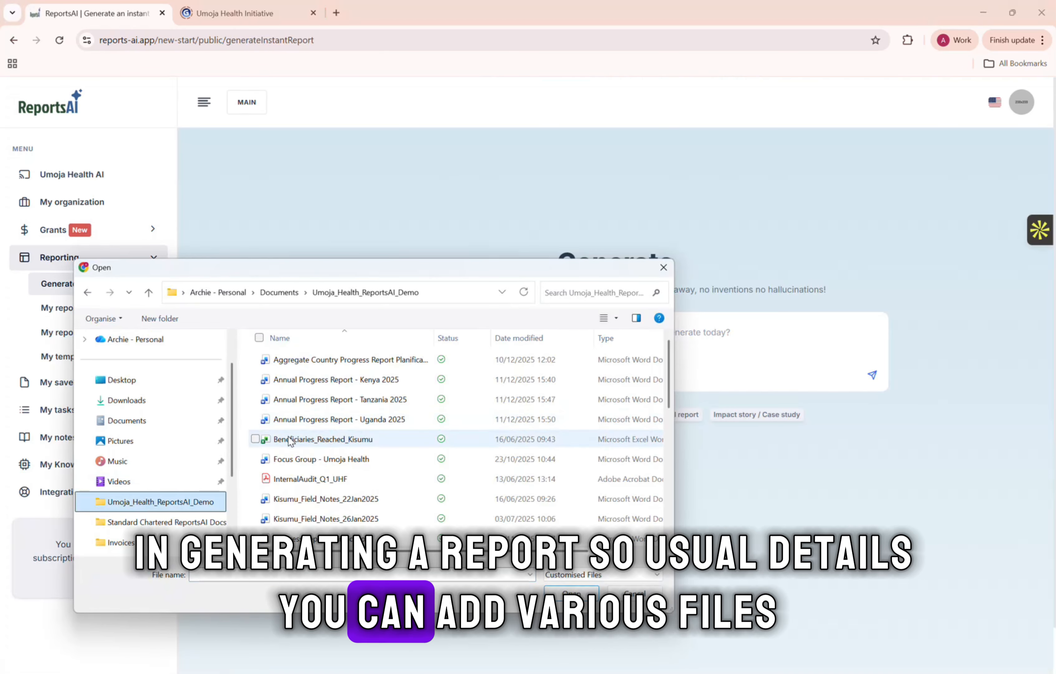
{"action": "left_click", "coordinate": [259, 440]}
{"action": "scroll", "coordinate": [266, 471], "scroll_direction": "down", "scroll_amount": 1}
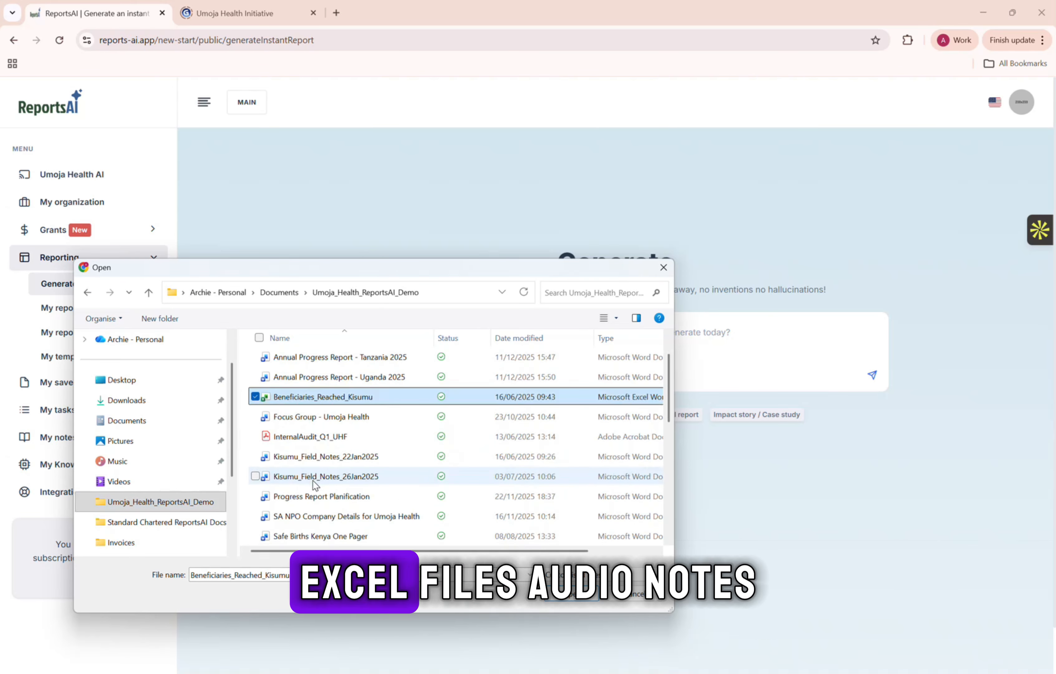
{"action": "left_click", "coordinate": [302, 457], "text": "ctrl"}
{"action": "left_click", "coordinate": [302, 476], "text": "ctrl"}
{"action": "scroll", "coordinate": [337, 480], "scroll_direction": "down", "scroll_amount": 5}
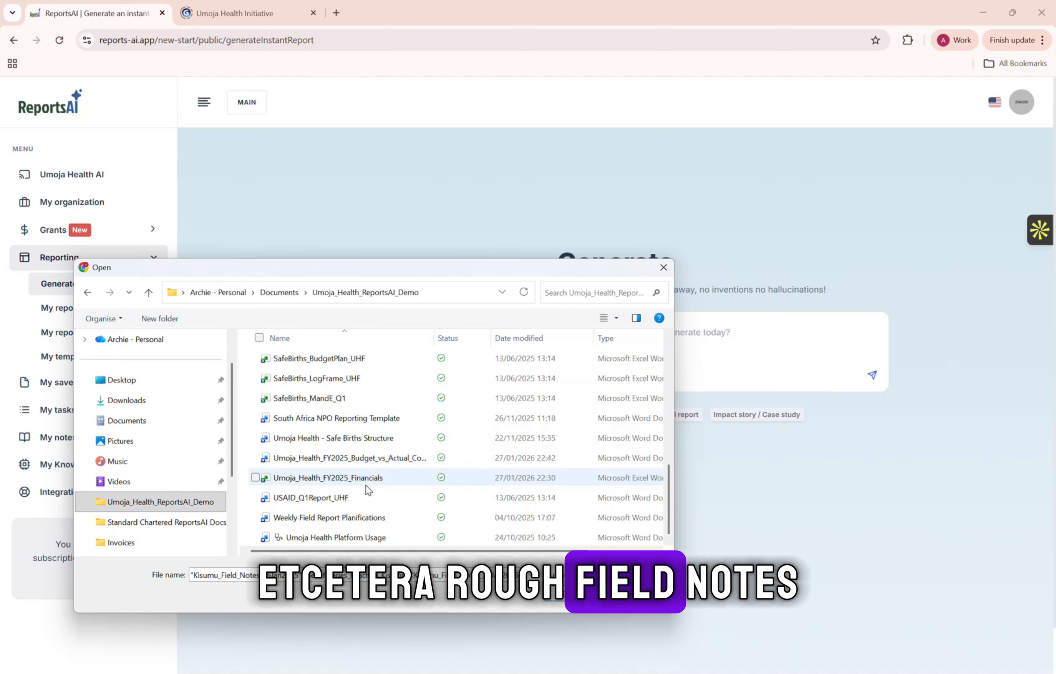
{"action": "scroll", "coordinate": [284, 398], "scroll_direction": "up", "scroll_amount": 3}
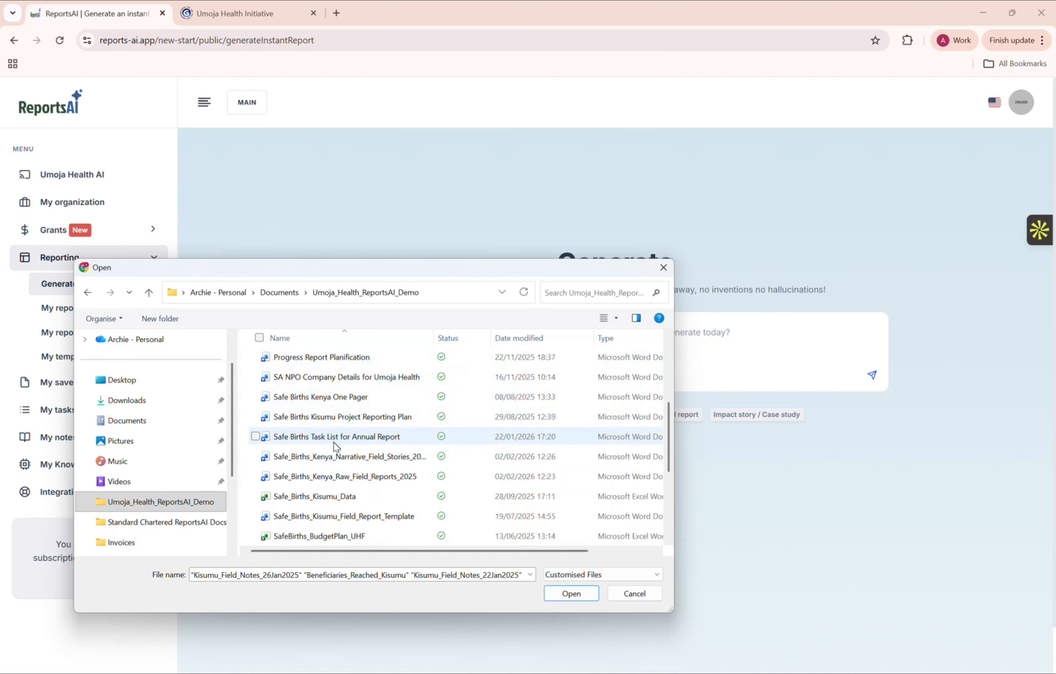
{"action": "left_click", "coordinate": [274, 477], "text": "ctrl"}
{"action": "left_click", "coordinate": [256, 456]}
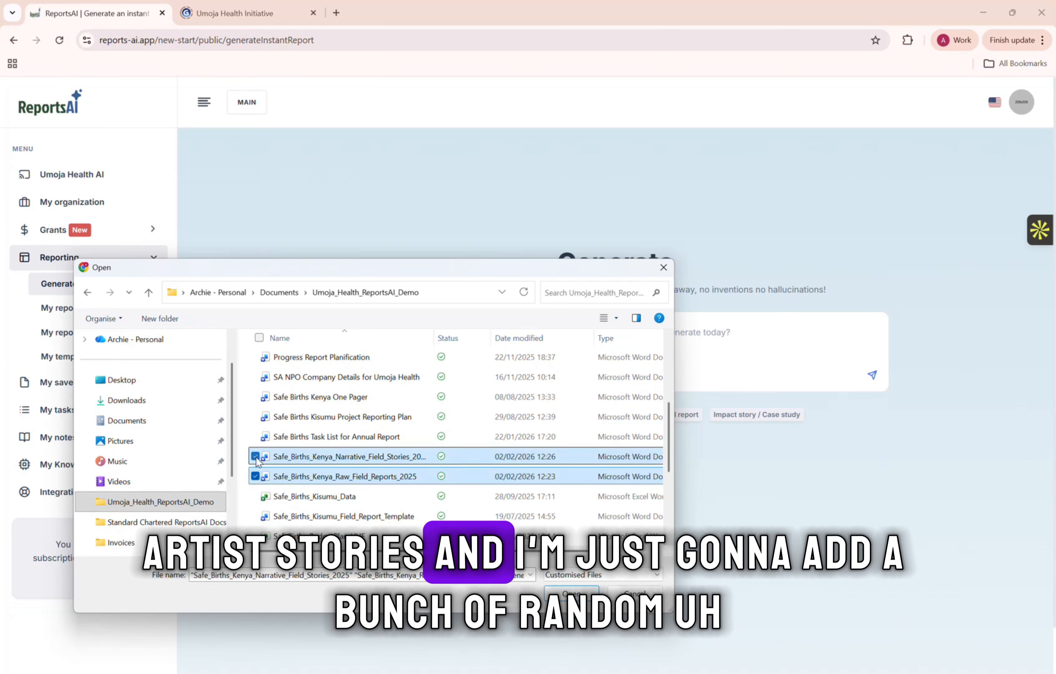
{"action": "left_click", "coordinate": [571, 593]}
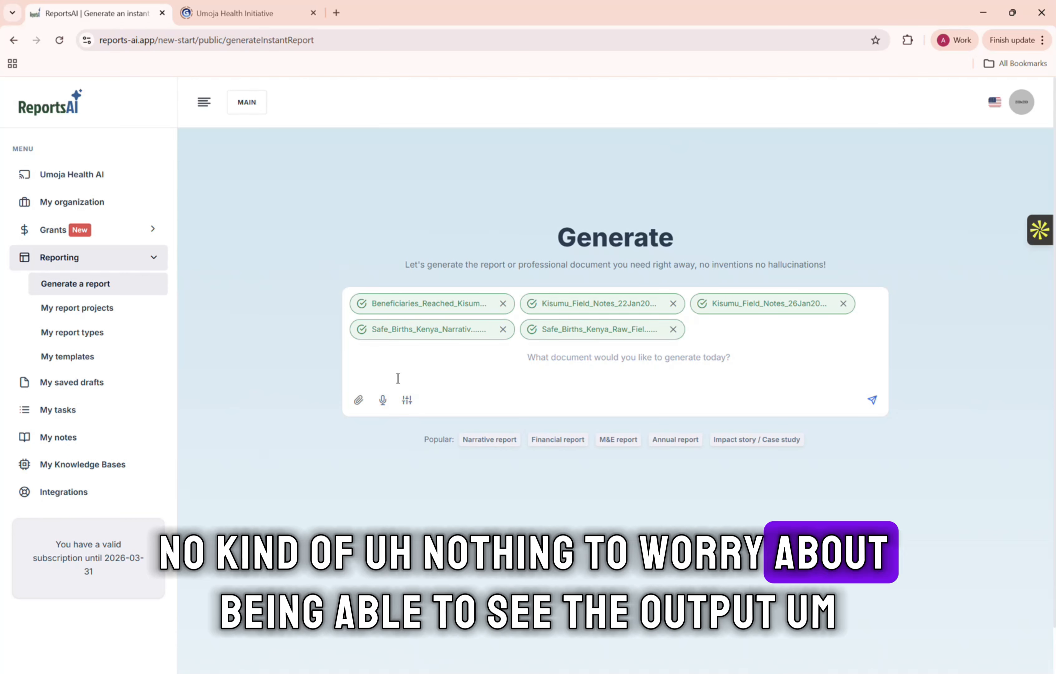
Set the report type to Monthly Field Activity Report and generate the report from the attached files.
{"action": "left_click", "coordinate": [407, 400]}
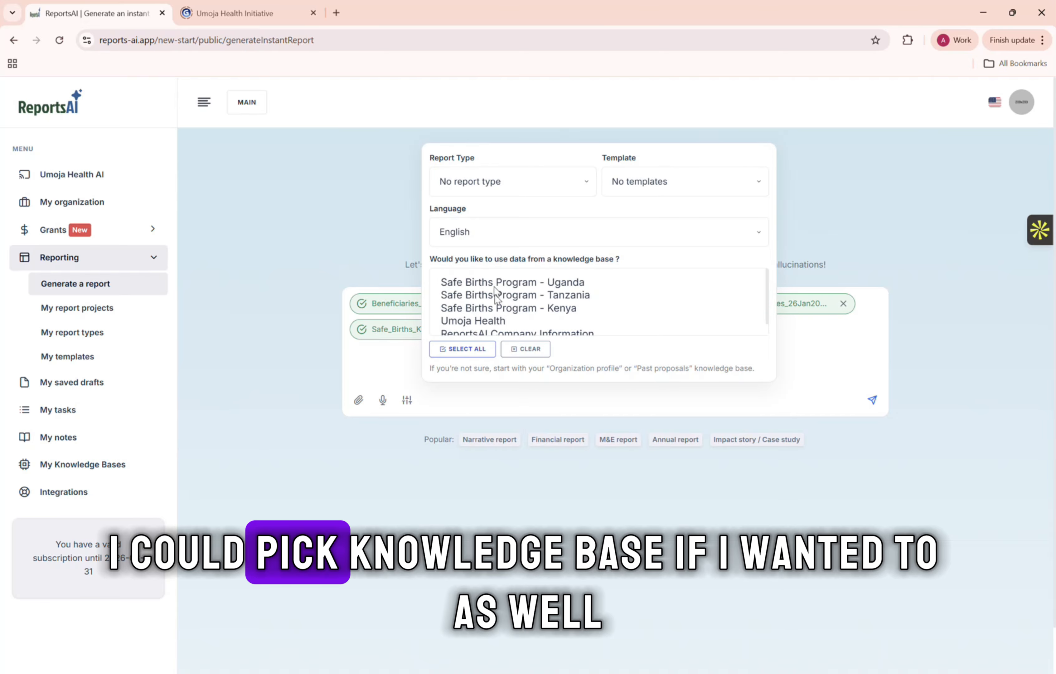
{"action": "left_click", "coordinate": [548, 186]}
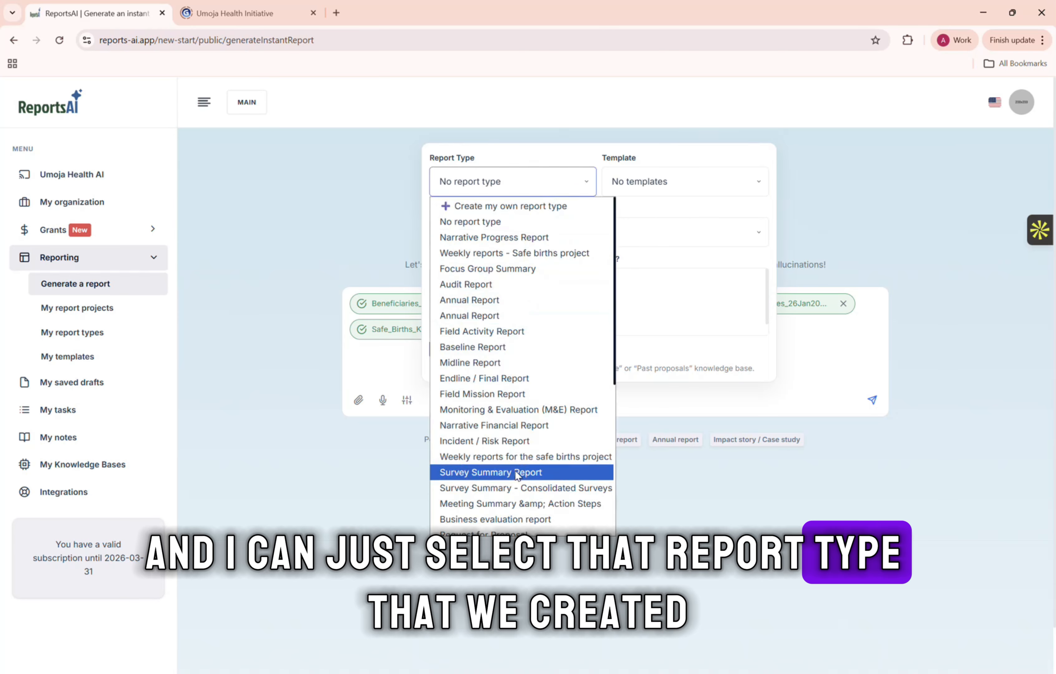
{"action": "scroll", "coordinate": [514, 470], "scroll_direction": "down", "scroll_amount": 6}
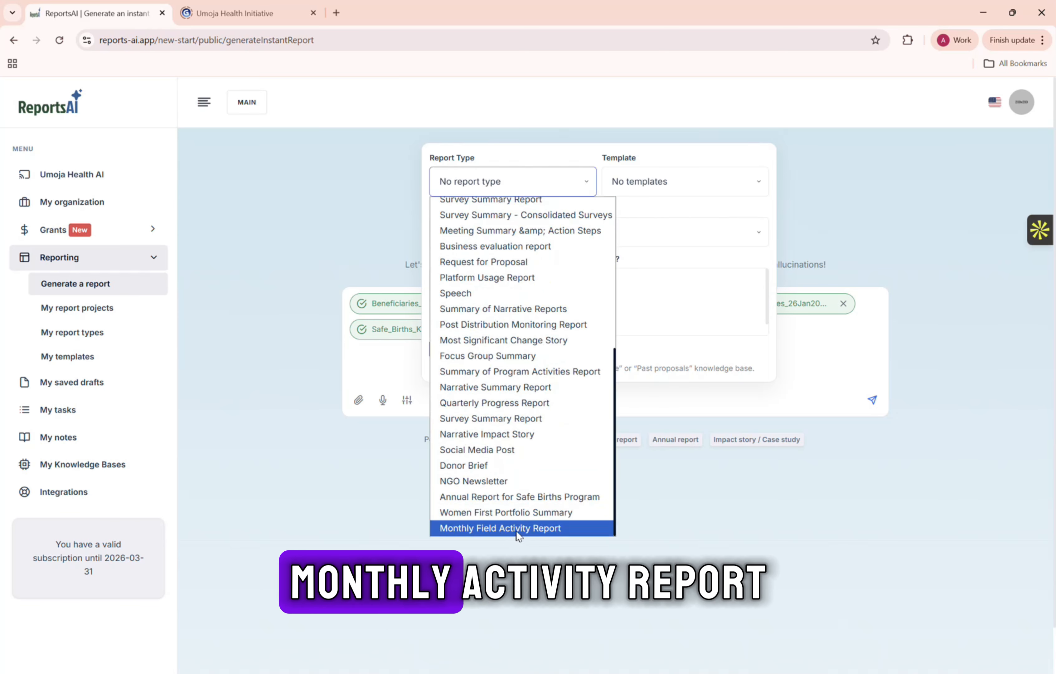
{"action": "left_click", "coordinate": [516, 529]}
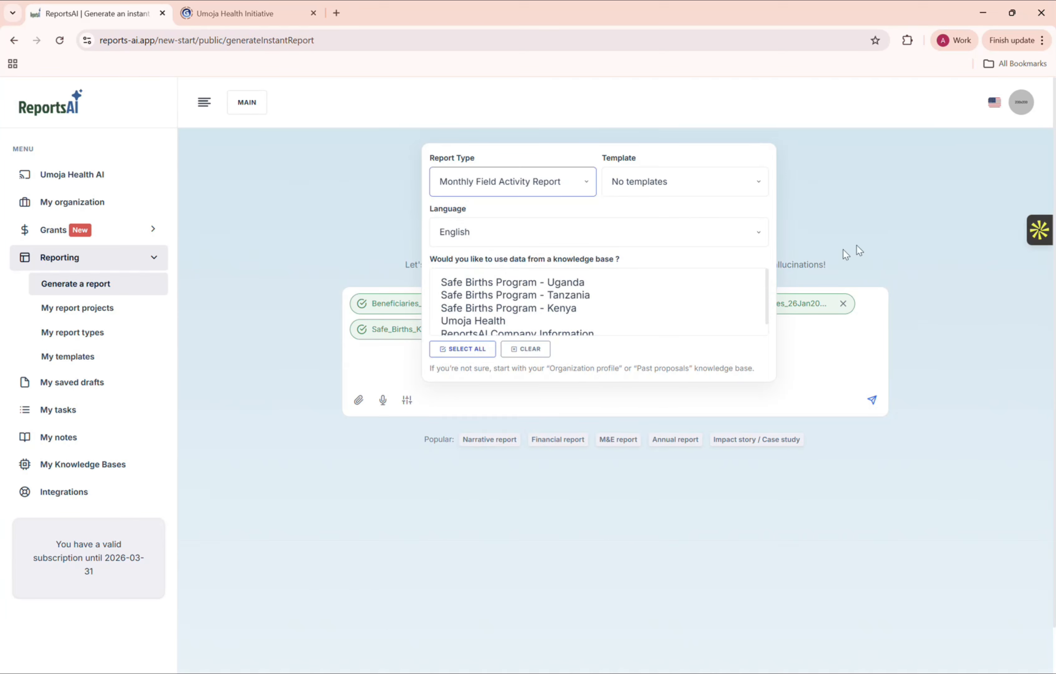
{"action": "left_click", "coordinate": [870, 239]}
{"action": "left_click", "coordinate": [873, 400]}
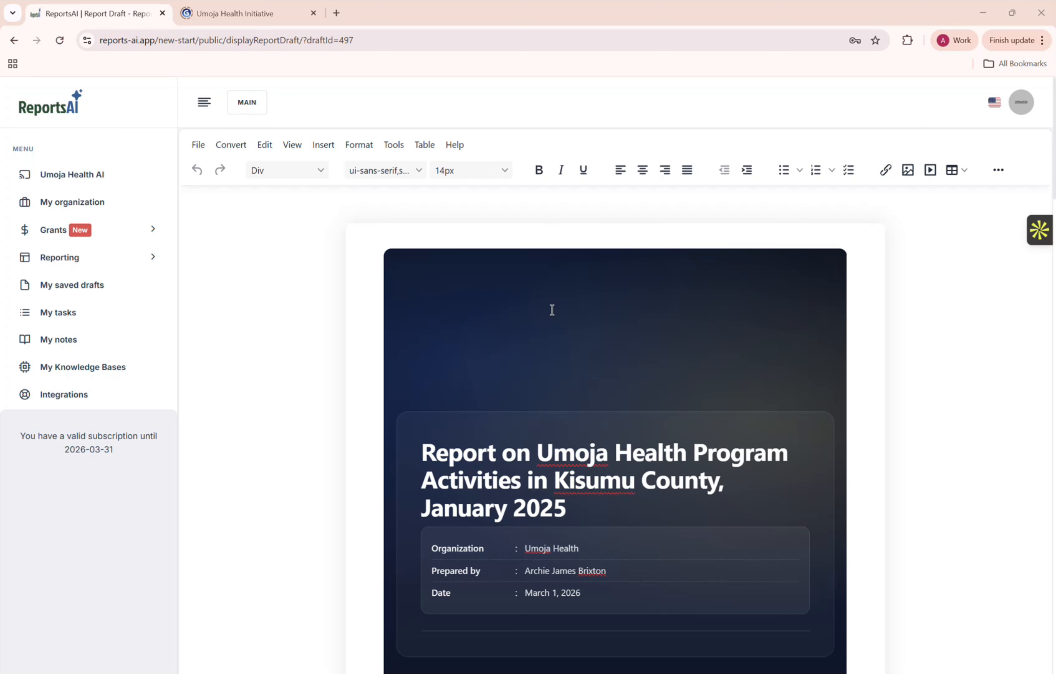
Examine the generated report draft from its cover to the recommendations, checking the highlighted assumptions, achievements, challenges and overall structure.
{"action": "scroll", "coordinate": [553, 310], "scroll_direction": "down", "scroll_amount": 3}
{"action": "scroll", "coordinate": [553, 309], "scroll_direction": "down", "scroll_amount": 10}
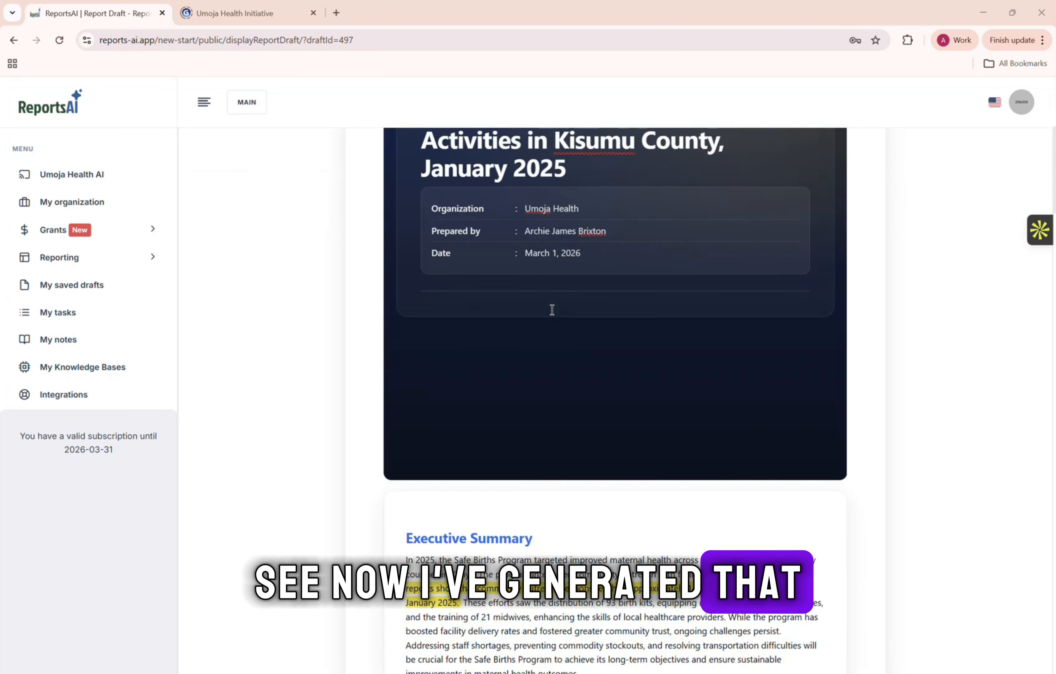
{"action": "scroll", "coordinate": [552, 310], "scroll_direction": "down", "scroll_amount": 2}
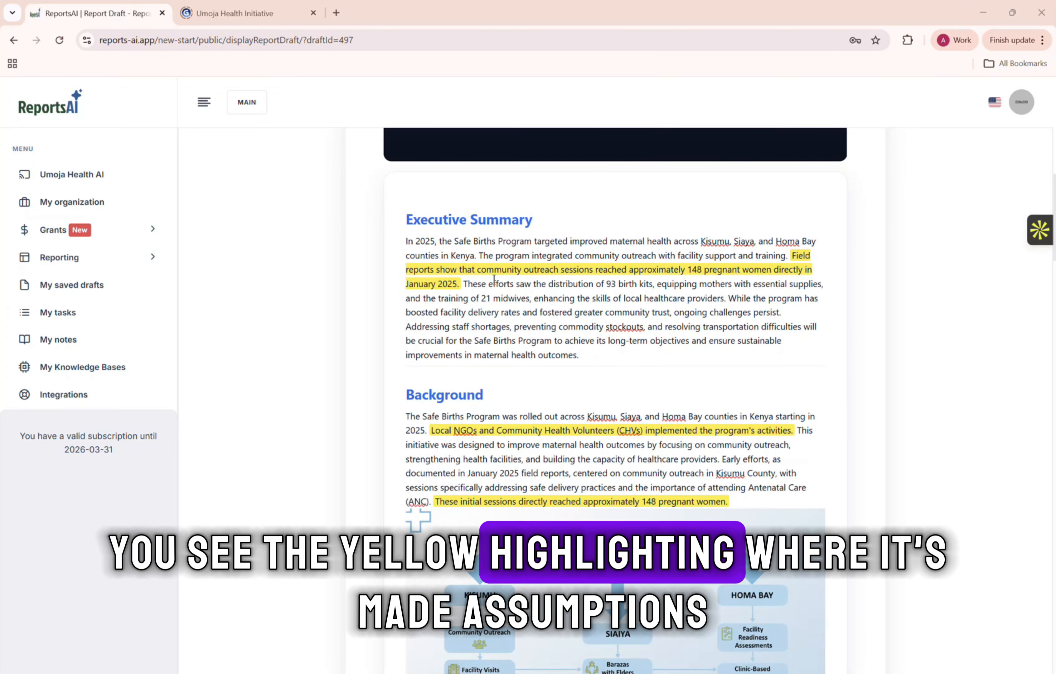
{"action": "scroll", "coordinate": [503, 286], "scroll_direction": "down", "scroll_amount": 3}
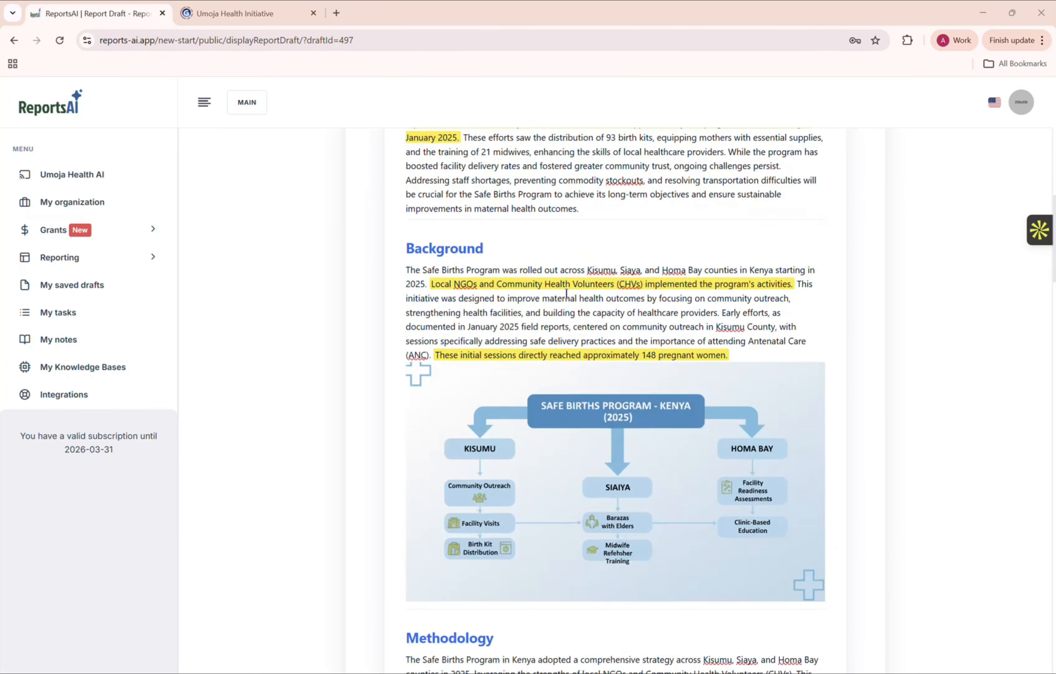
{"action": "scroll", "coordinate": [566, 294], "scroll_direction": "down", "scroll_amount": 6}
{"action": "scroll", "coordinate": [566, 294], "scroll_direction": "down", "scroll_amount": 12}
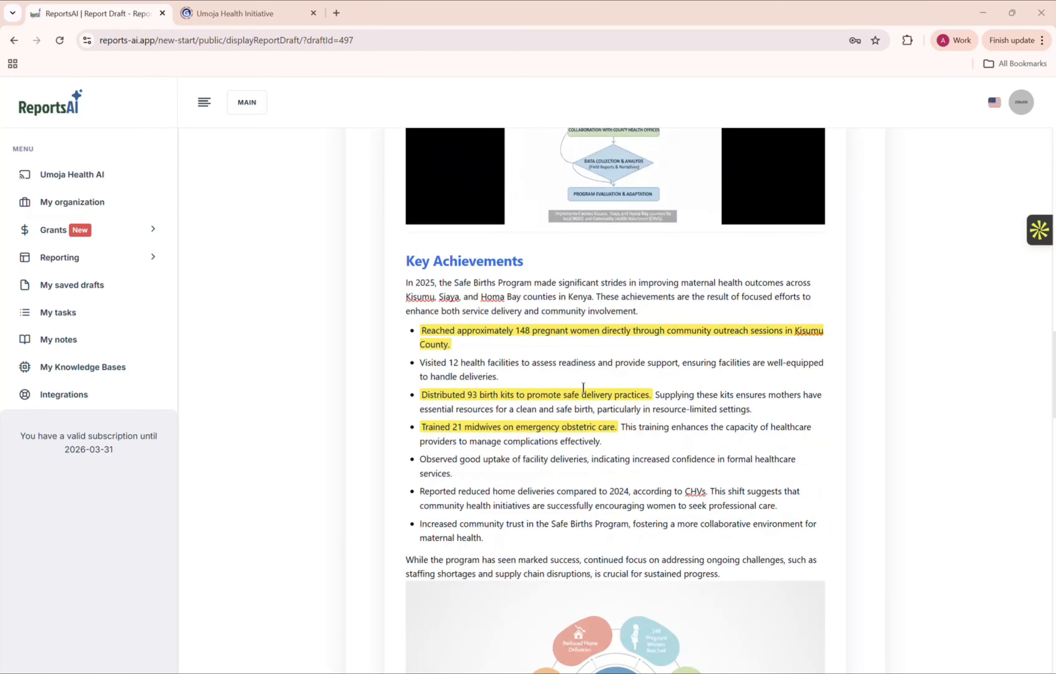
{"action": "scroll", "coordinate": [583, 387], "scroll_direction": "down", "scroll_amount": 10}
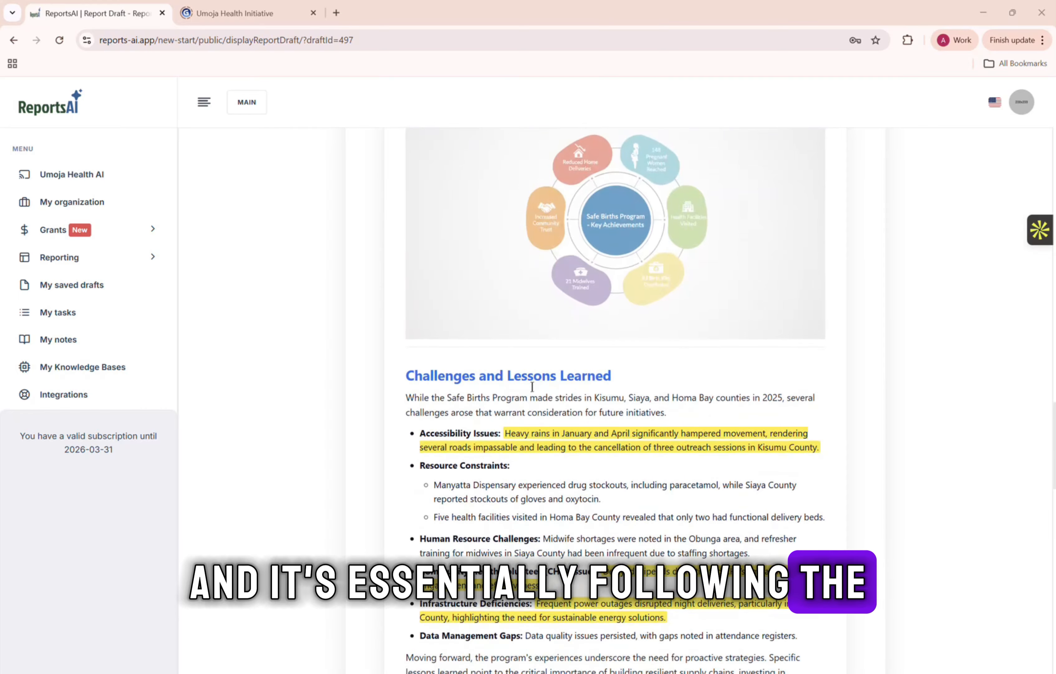
{"action": "scroll", "coordinate": [569, 403], "scroll_direction": "down", "scroll_amount": 2}
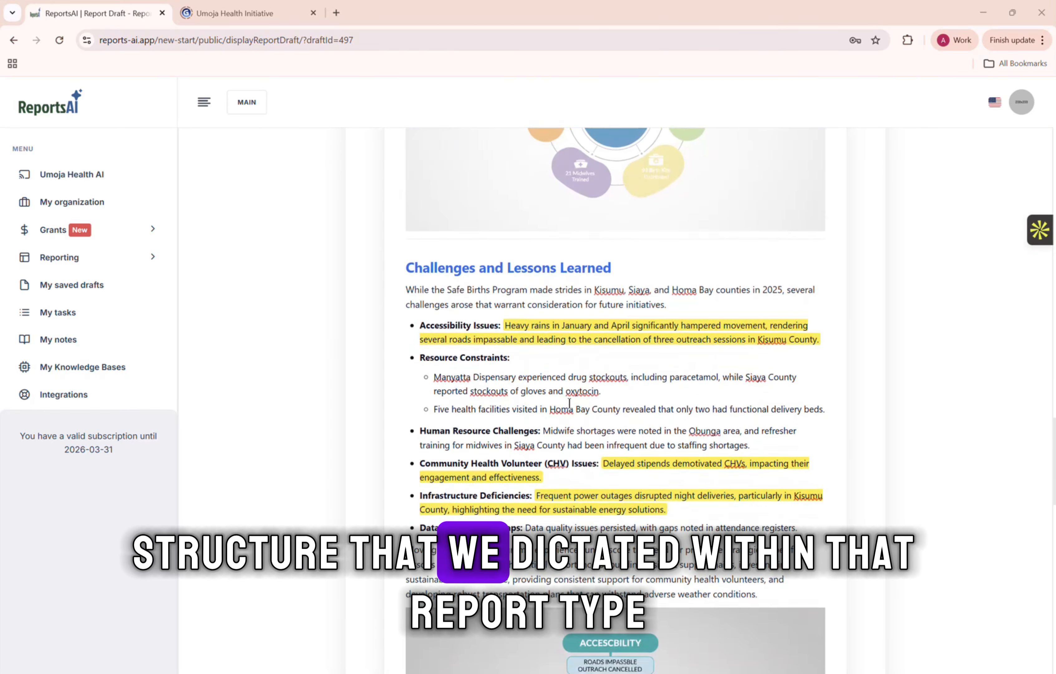
{"action": "scroll", "coordinate": [569, 403], "scroll_direction": "down", "scroll_amount": 10}
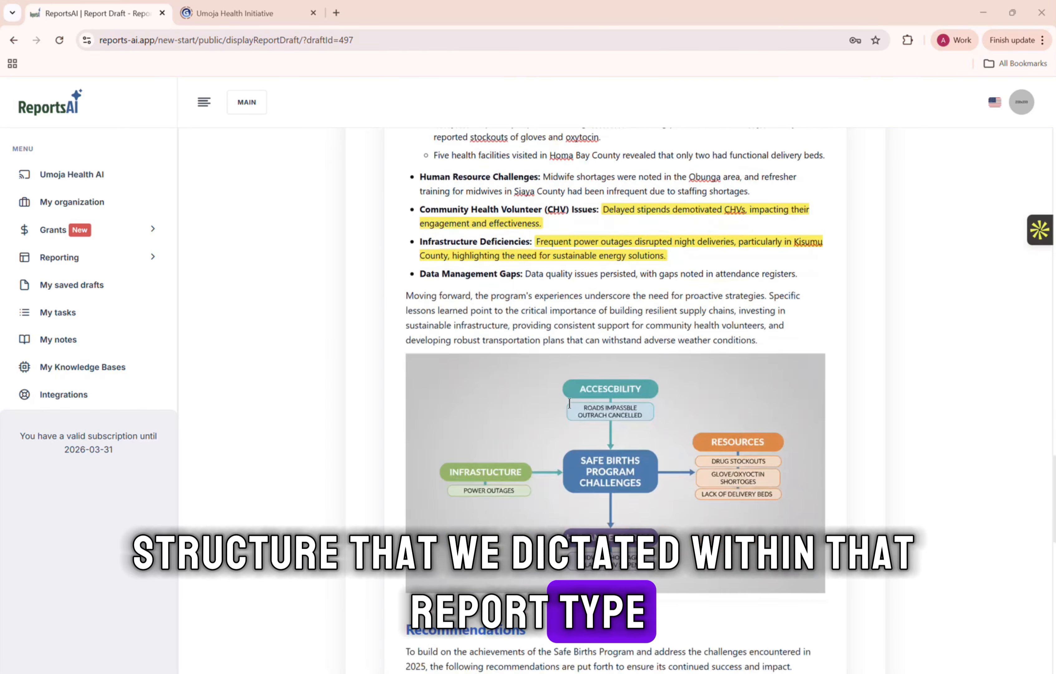
{"action": "scroll", "coordinate": [569, 403], "scroll_direction": "down", "scroll_amount": 5}
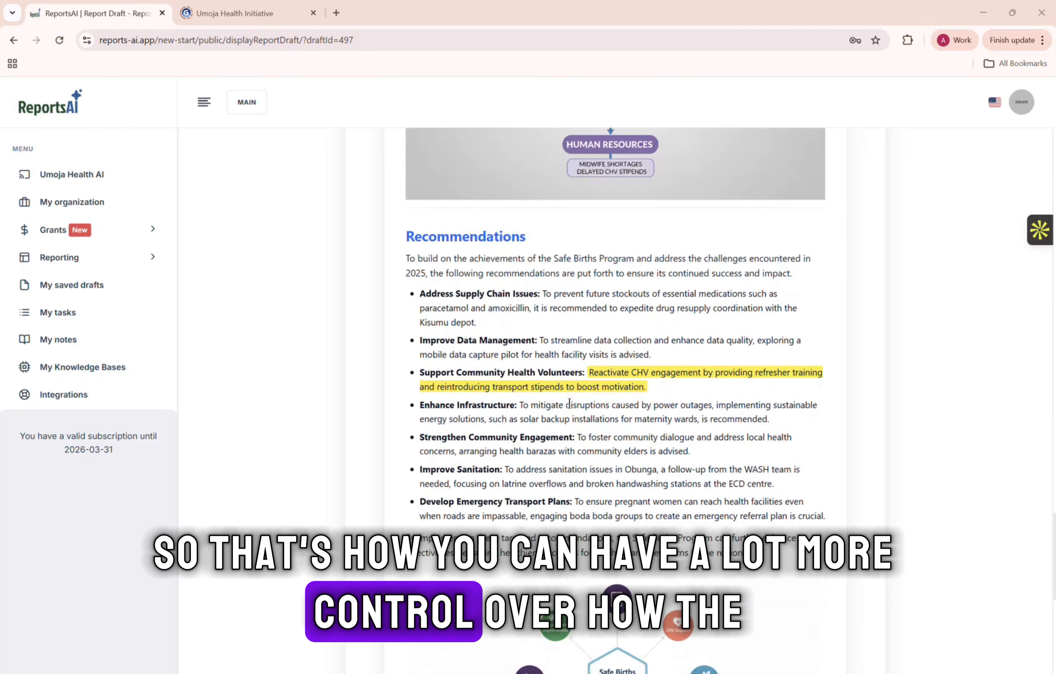
{"action": "scroll", "coordinate": [569, 403], "scroll_direction": "up", "scroll_amount": 20}
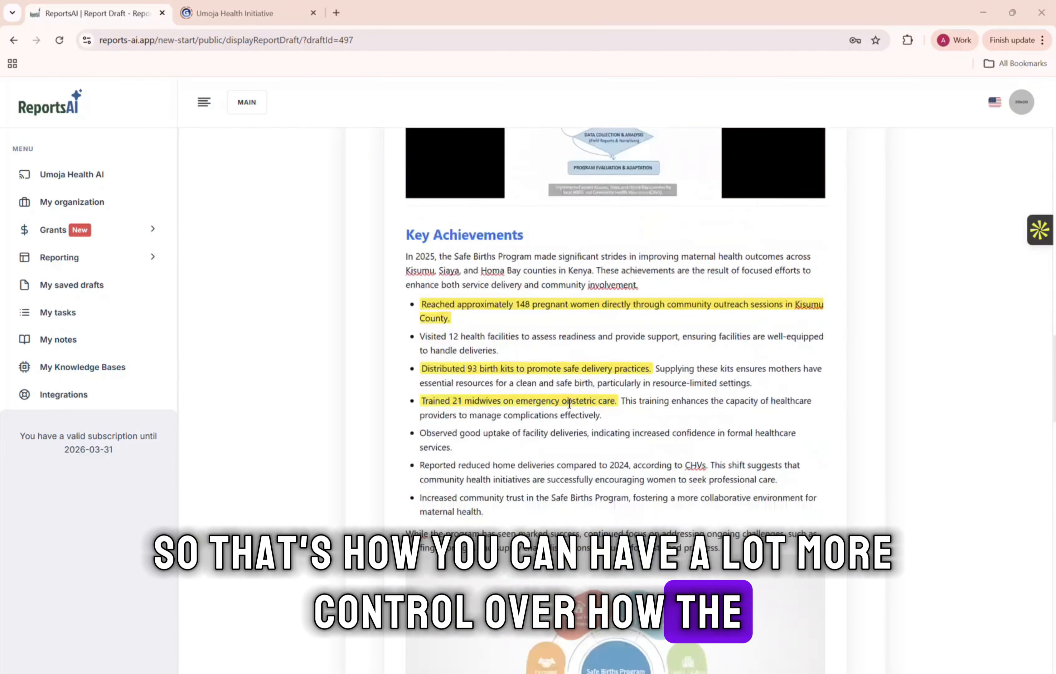
{"action": "scroll", "coordinate": [570, 403], "scroll_direction": "up", "scroll_amount": 20}
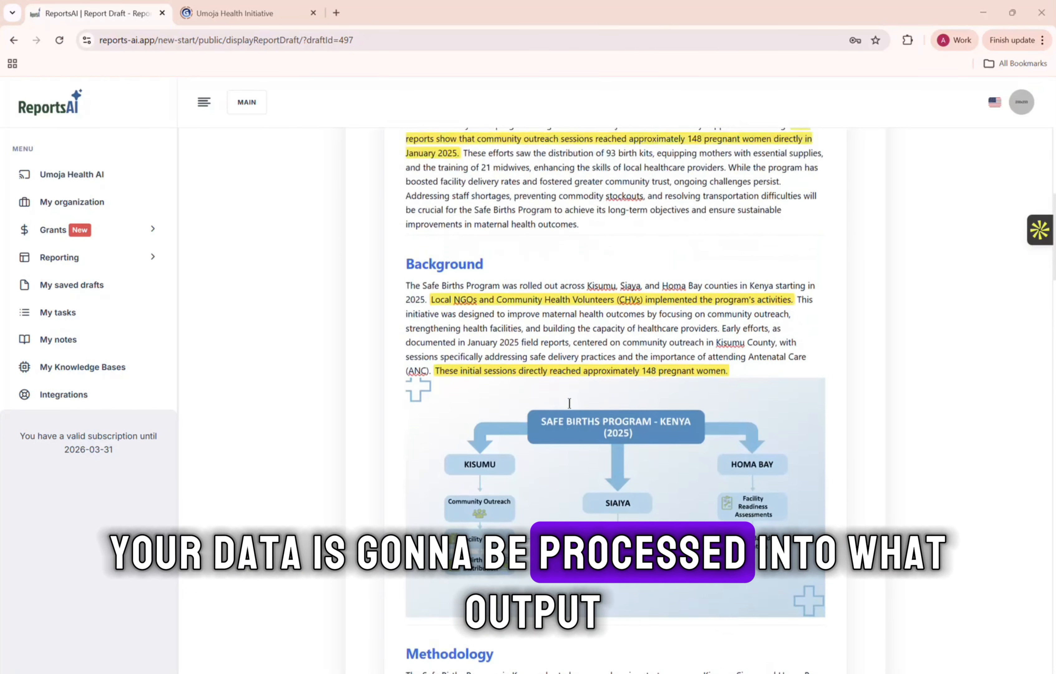
{"action": "scroll", "coordinate": [569, 403], "scroll_direction": "up", "scroll_amount": 6}
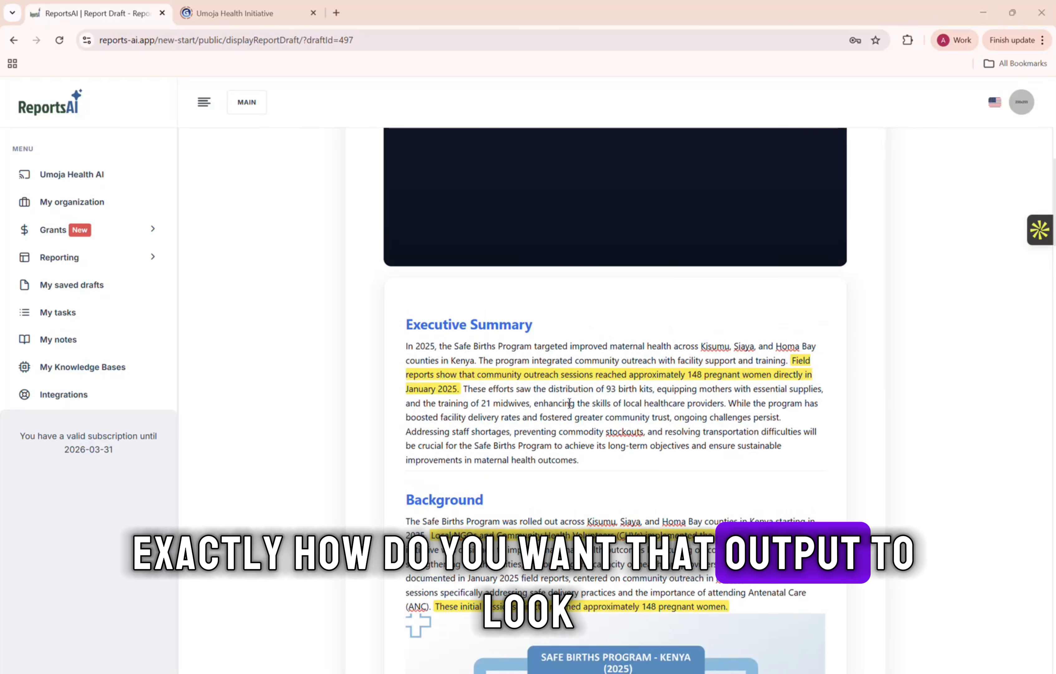